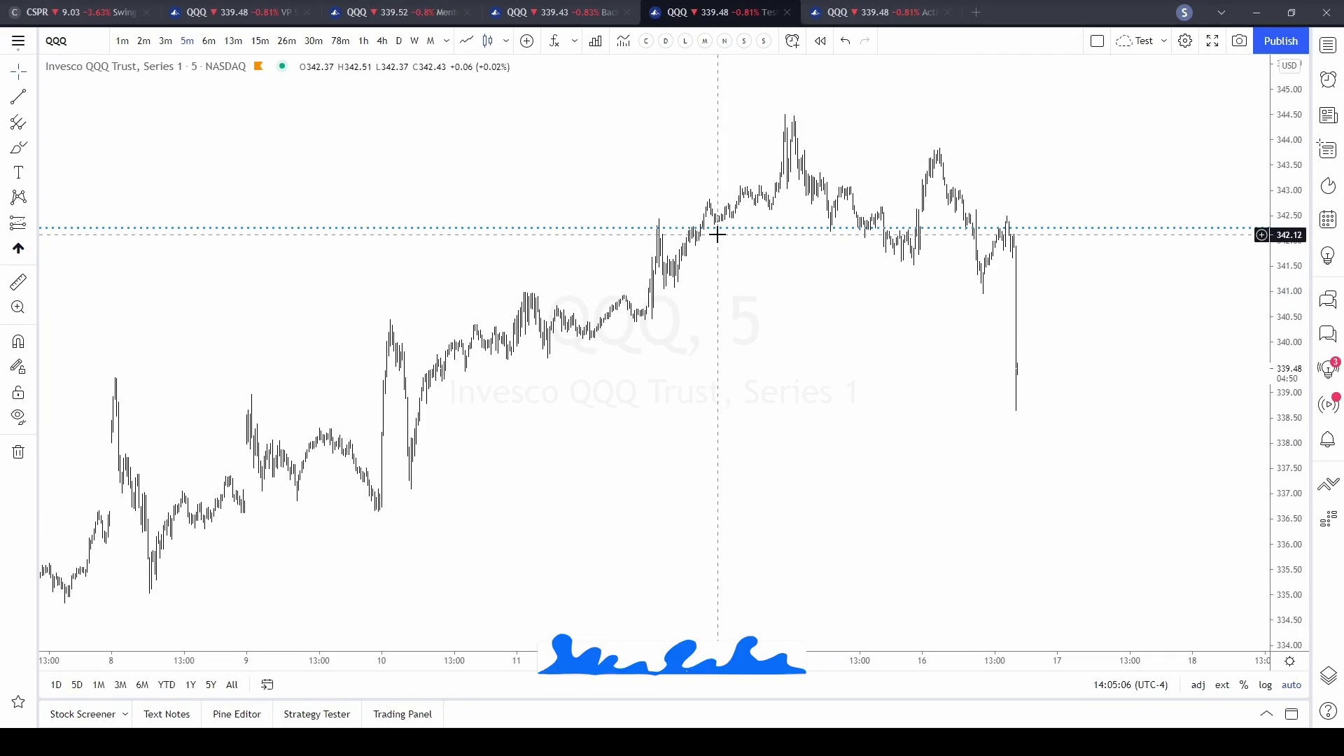
- Search indicators for 'MOVING AVERAGE' and add the Moving Averages 50 & 200 script to the chart
left_click(555, 42)
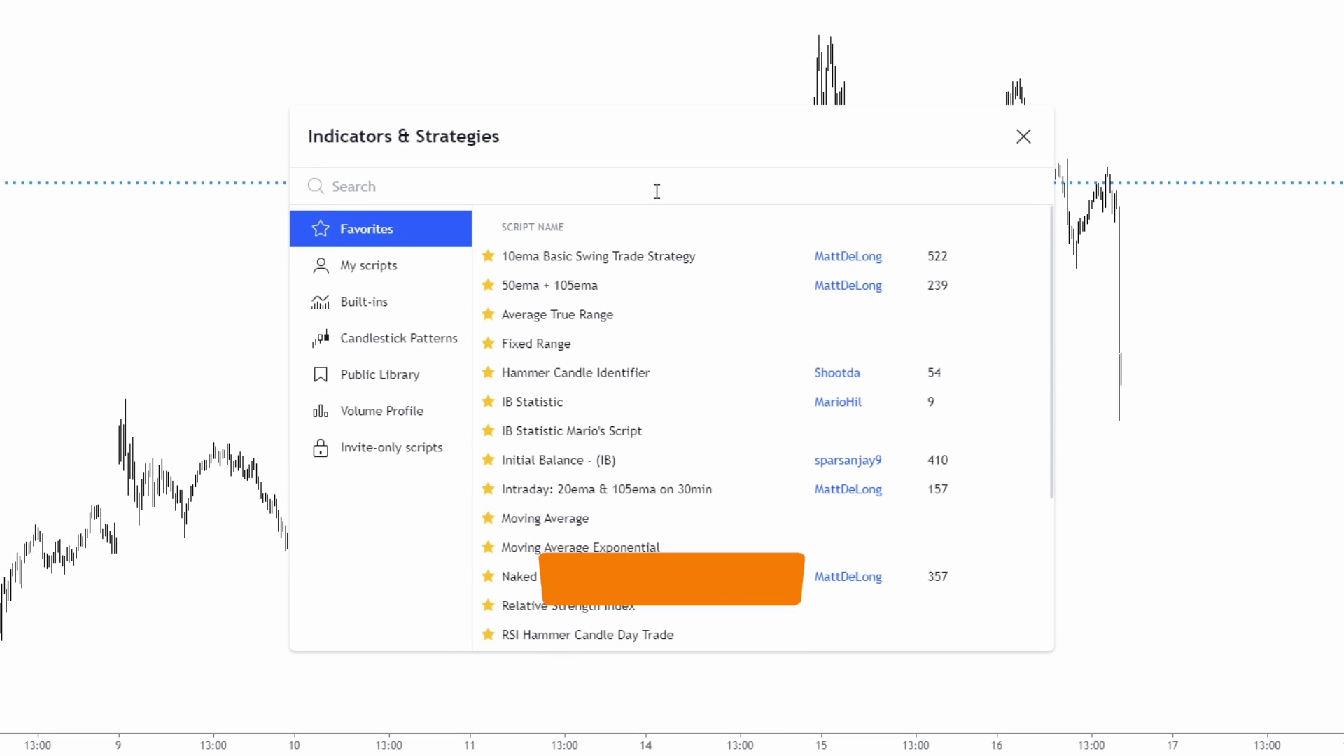
type("MOVI")
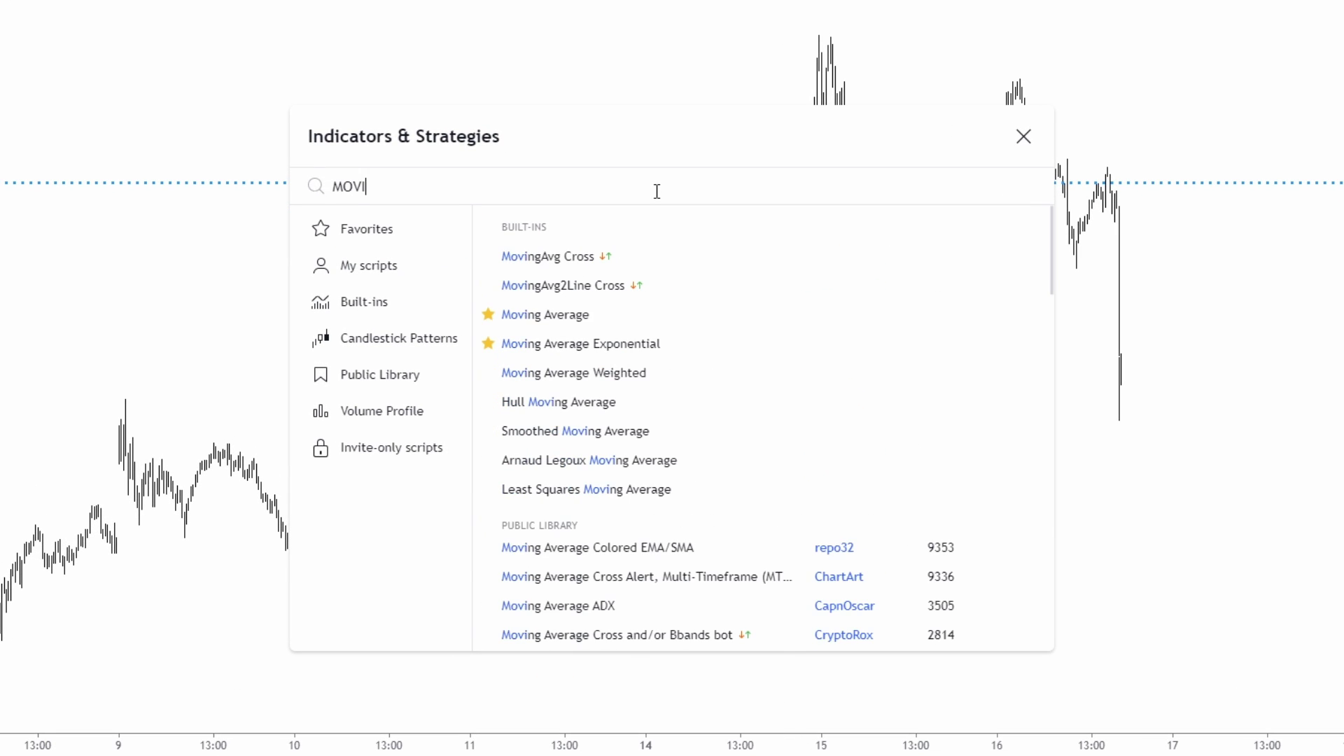
type("NG AVERAGE")
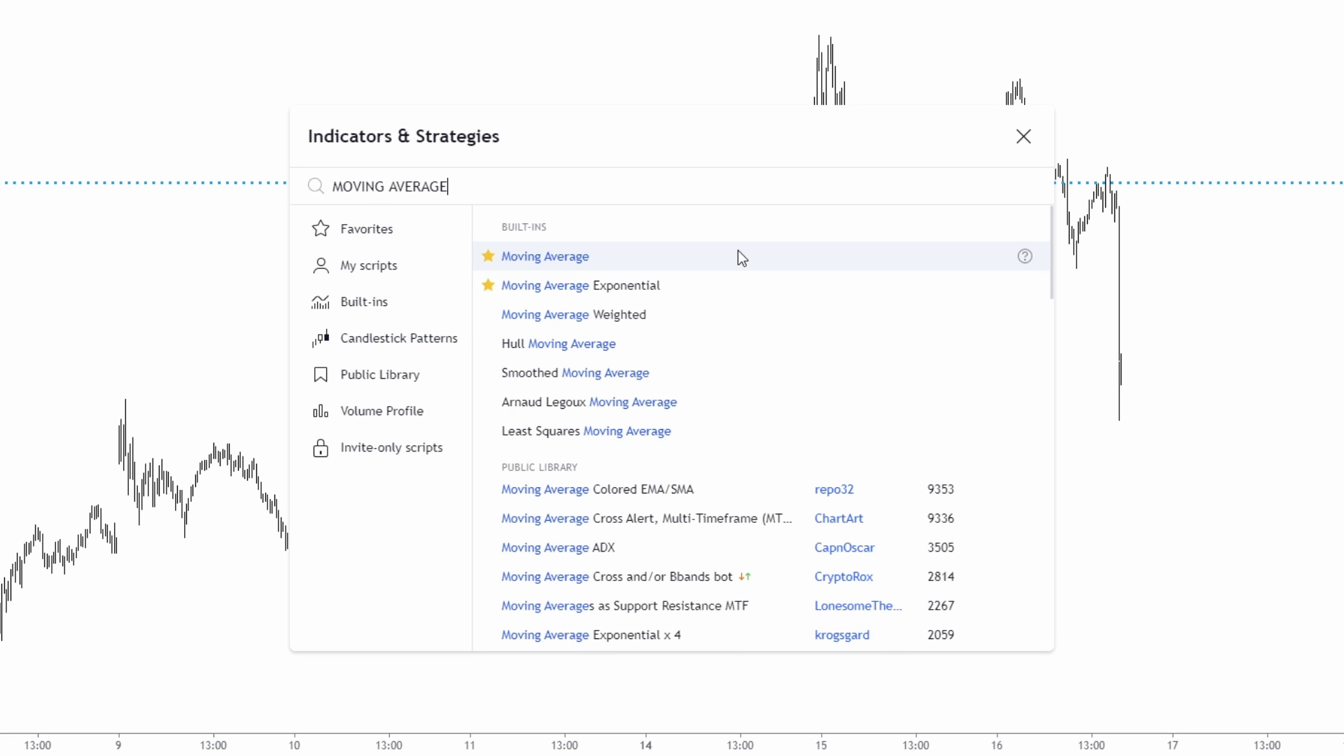
scroll(737, 305, "down", 3)
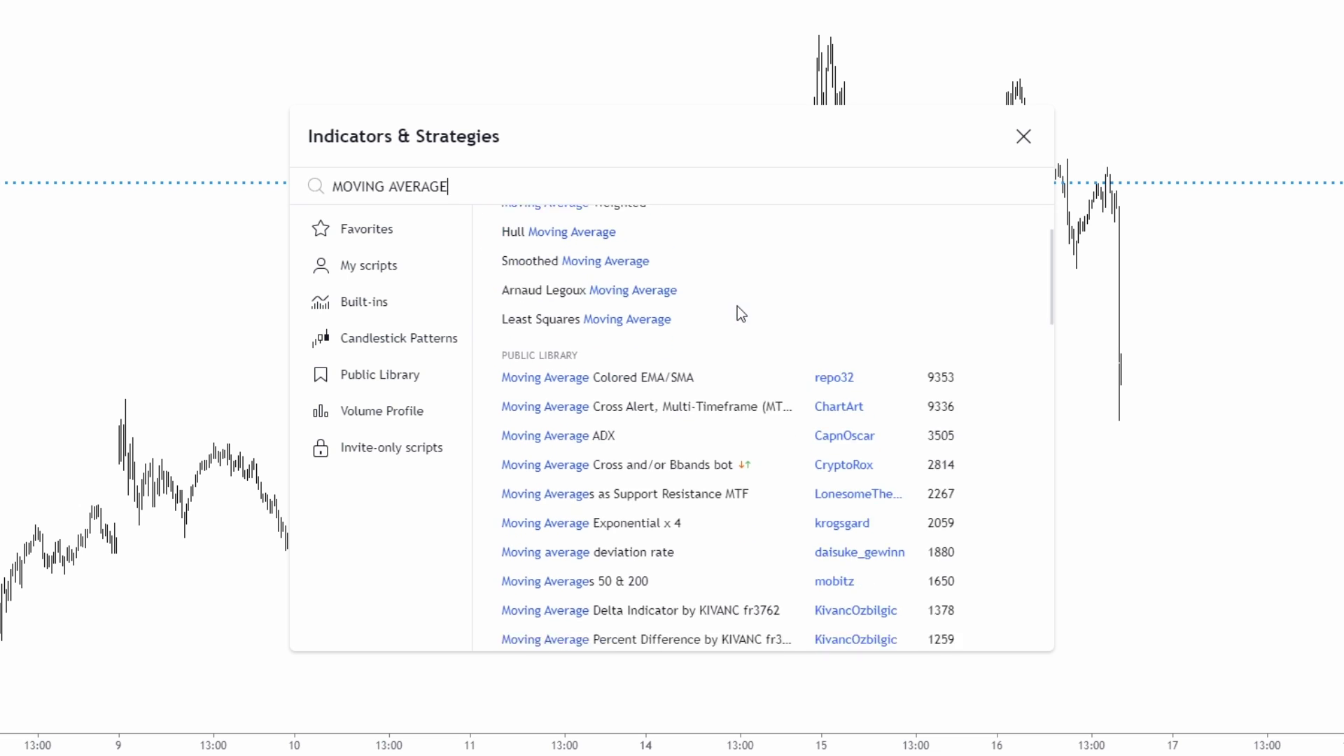
scroll(813, 310, "down", 2)
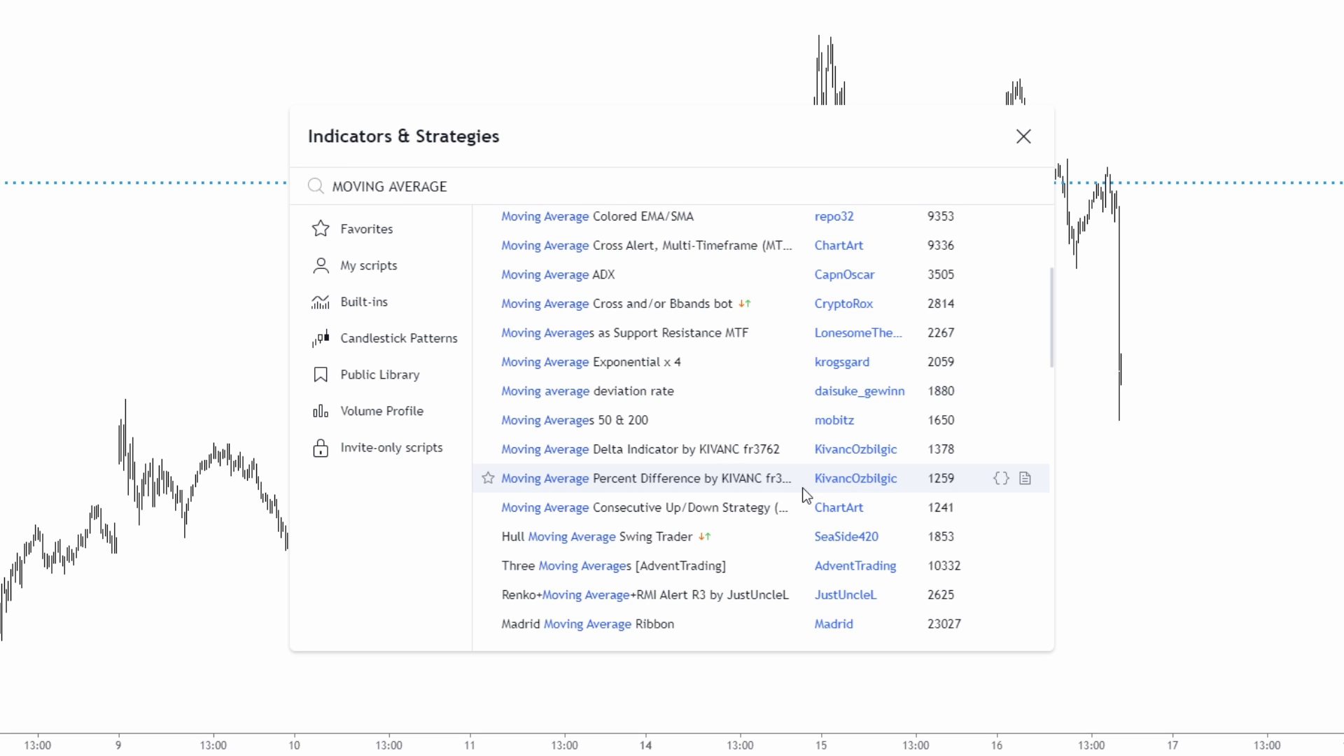
scroll(803, 489, "up", 1)
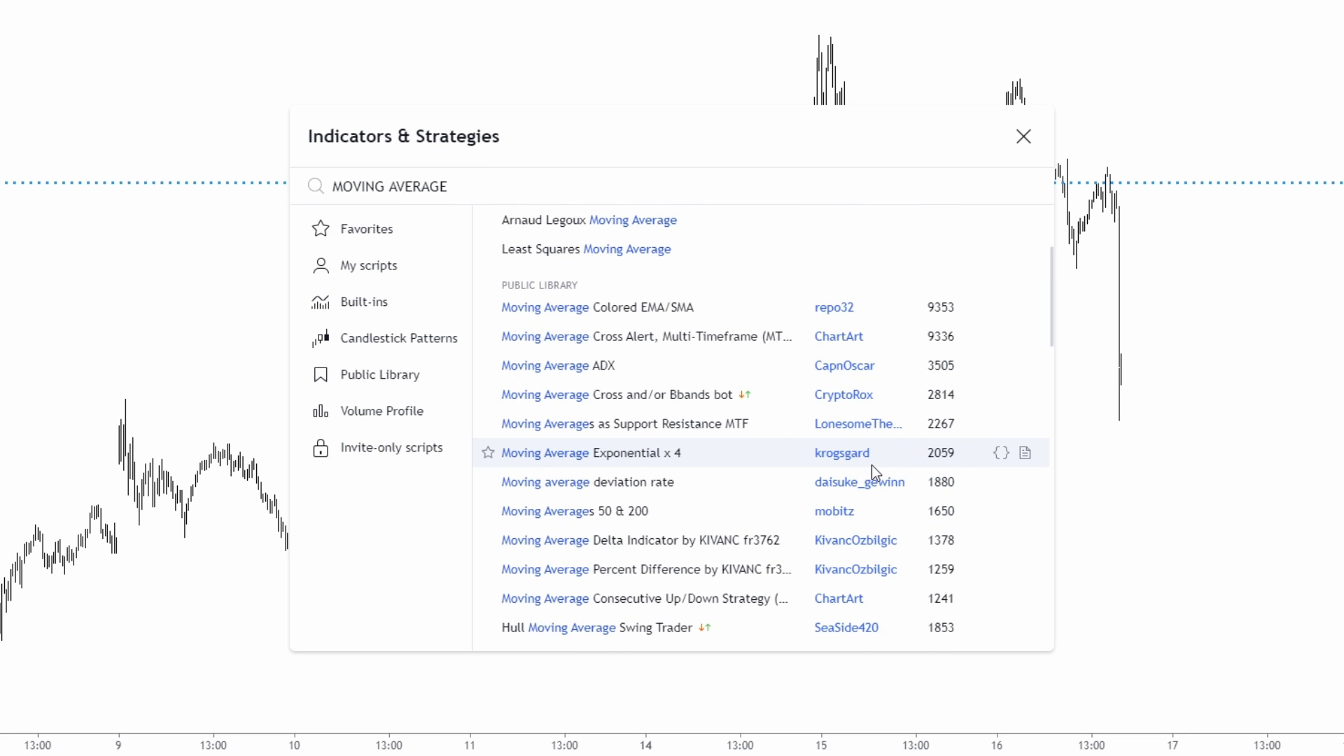
scroll(871, 465, "down", 2)
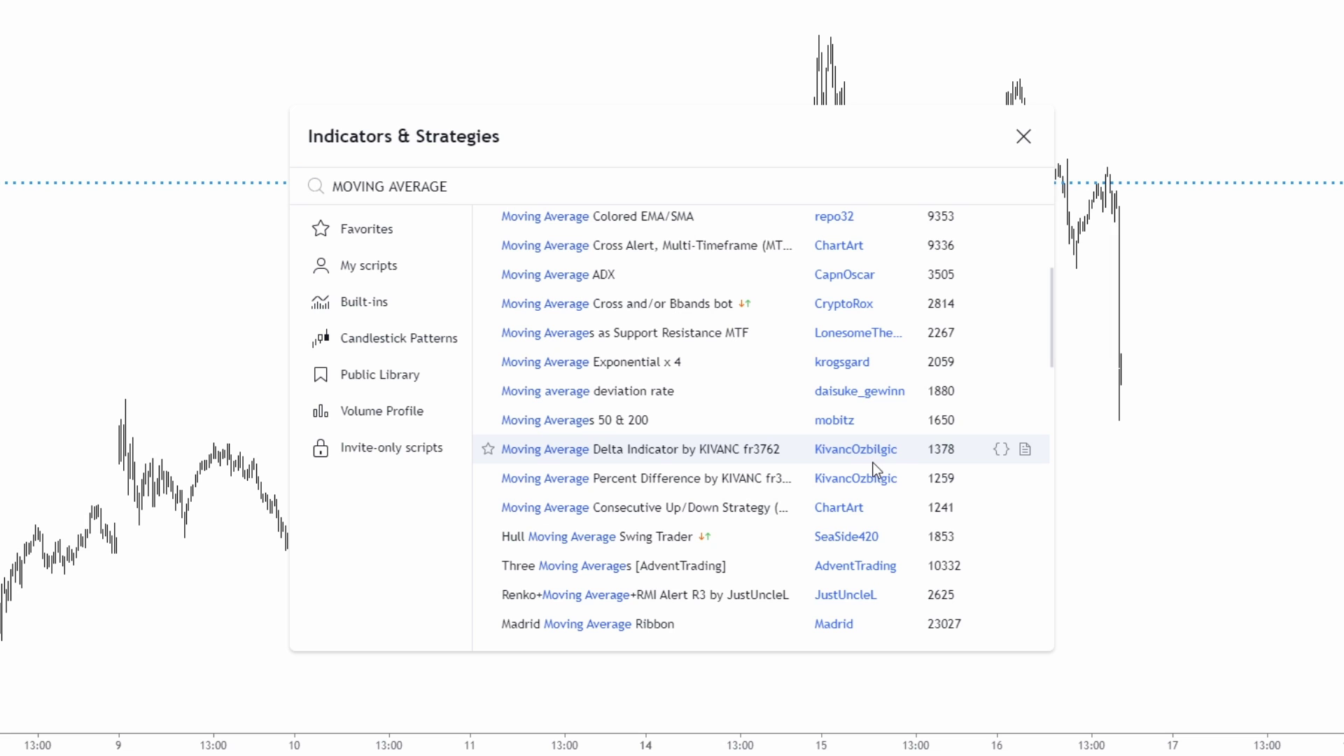
scroll(881, 455, "up", 2)
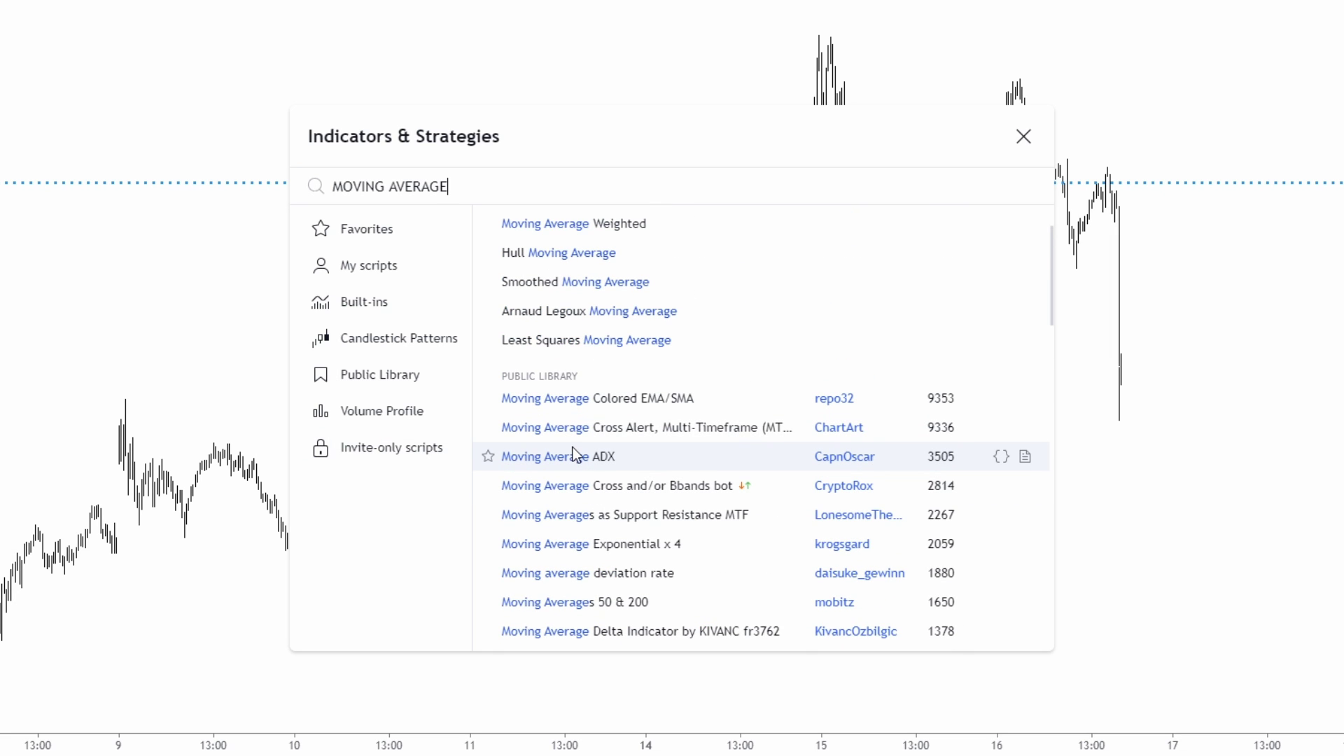
scroll(572, 448, "down", 2)
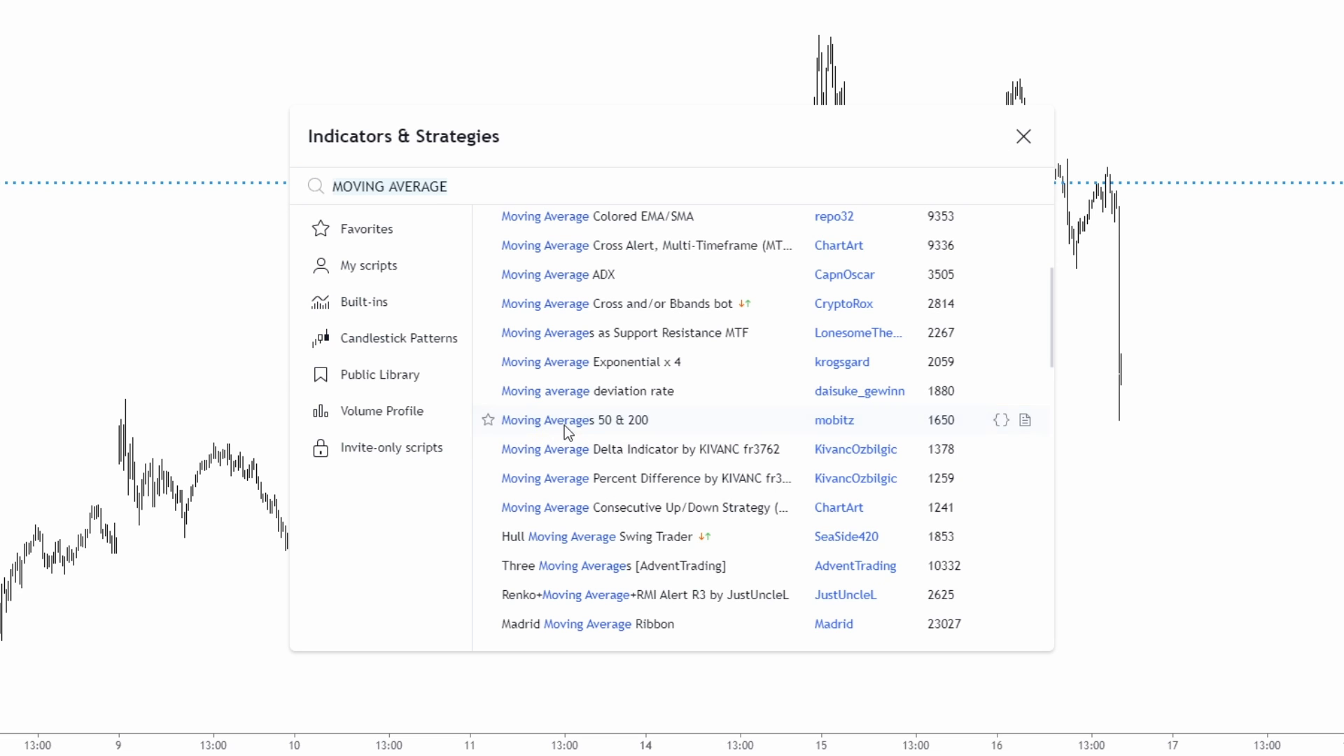
left_click(564, 425)
left_click(1023, 135)
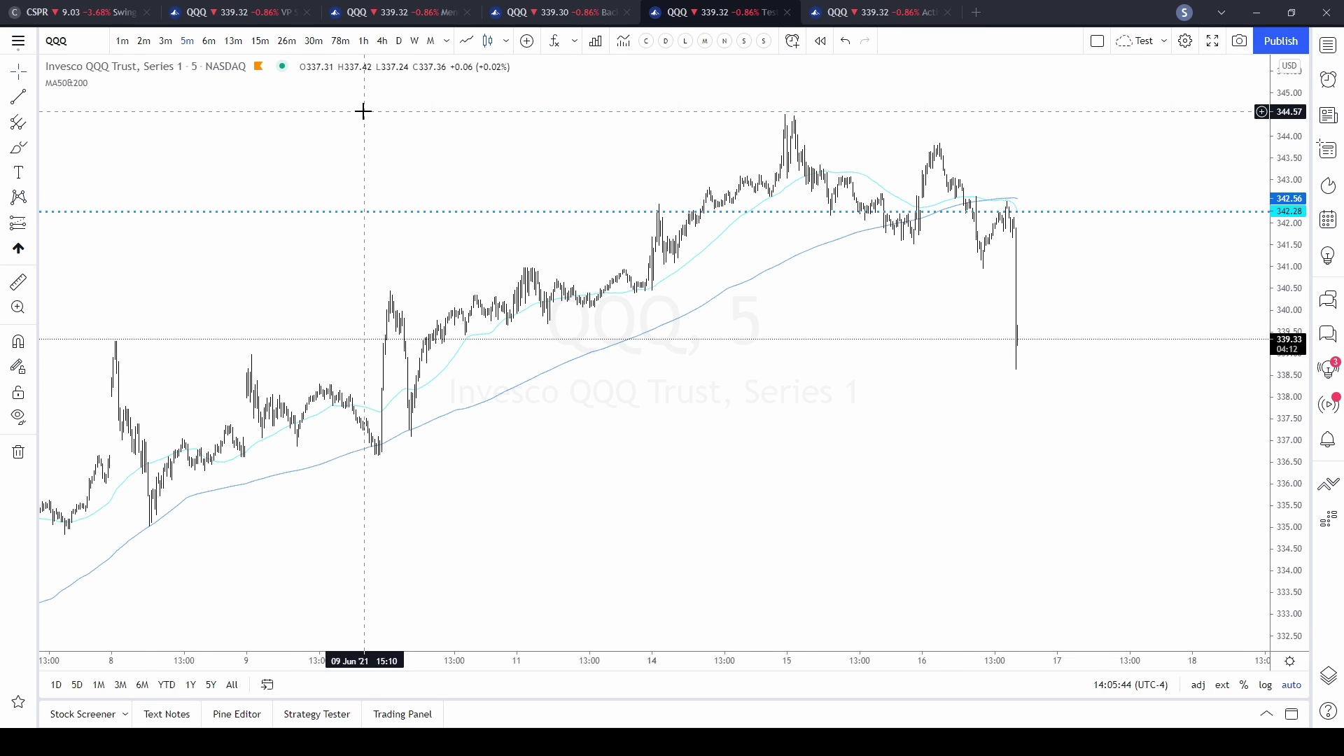
scroll(363, 110, "up", 1)
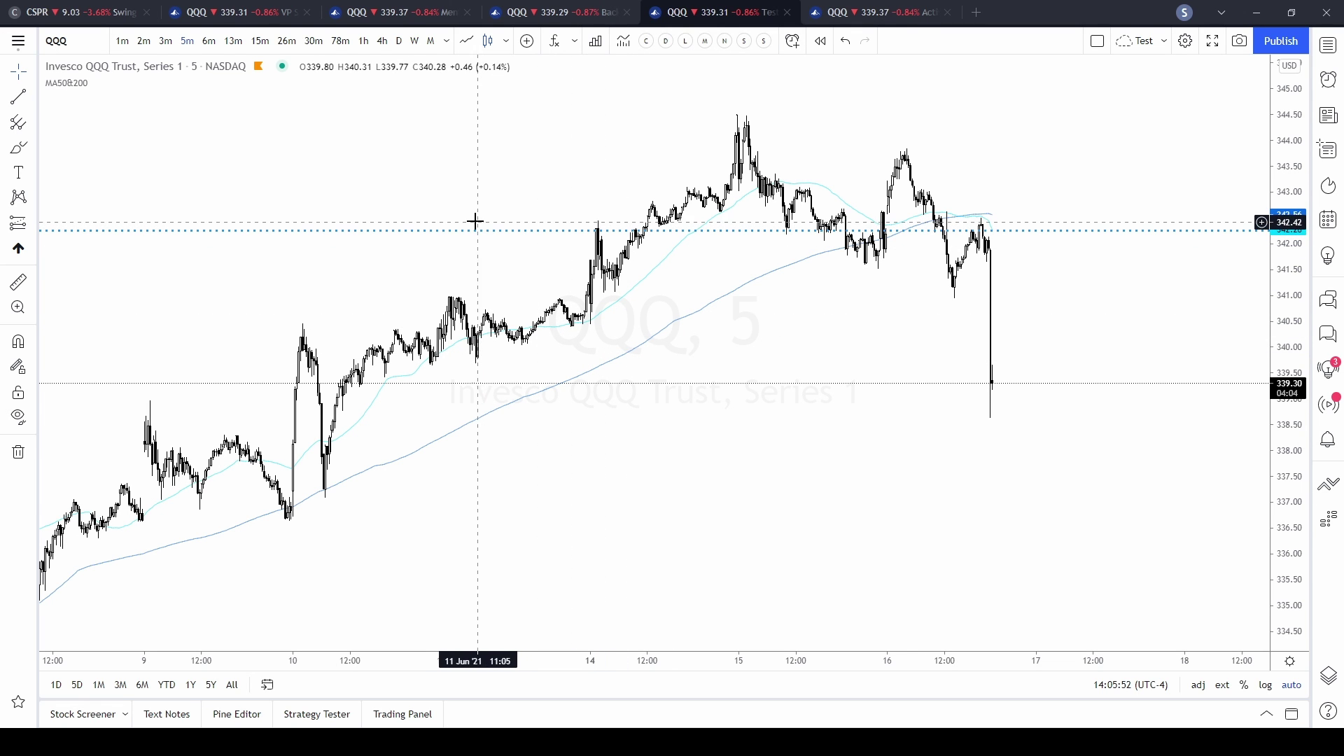
scroll(474, 210, "up", 1)
scroll(473, 205, "down", 1)
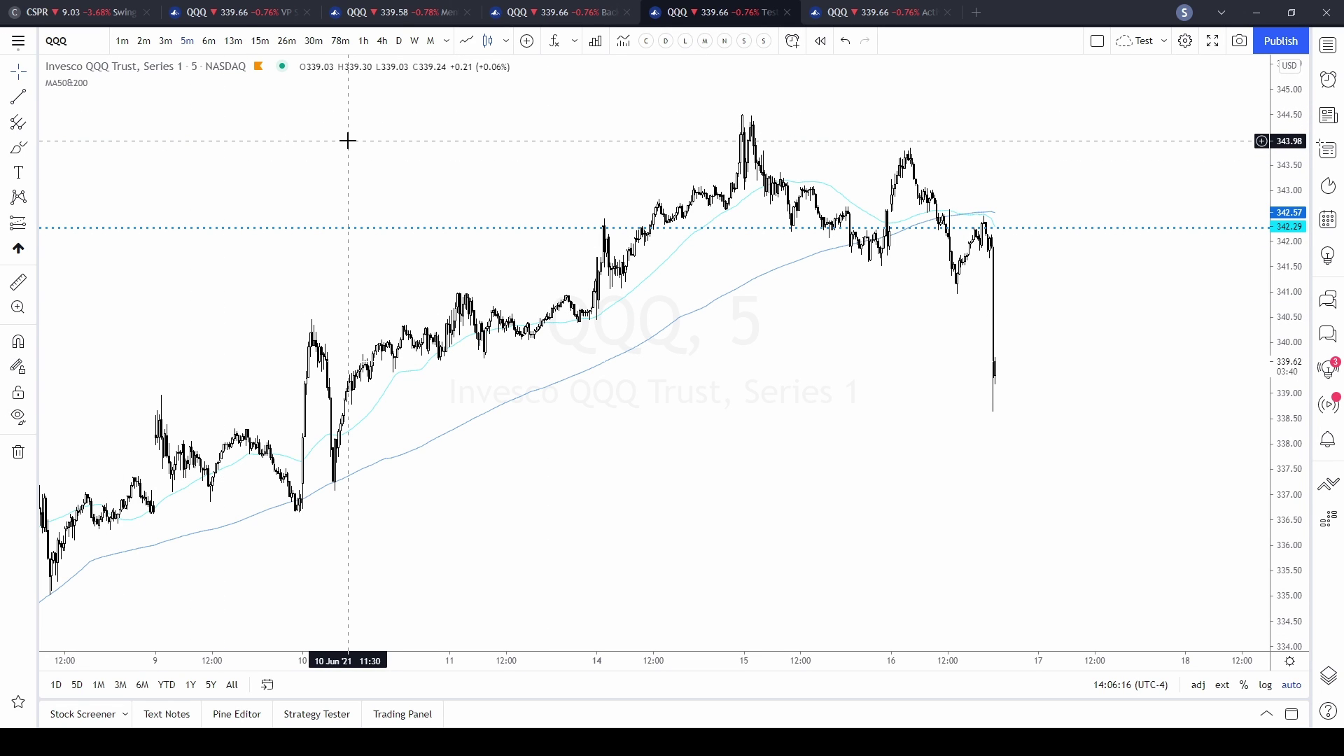
mouse_move(66, 85)
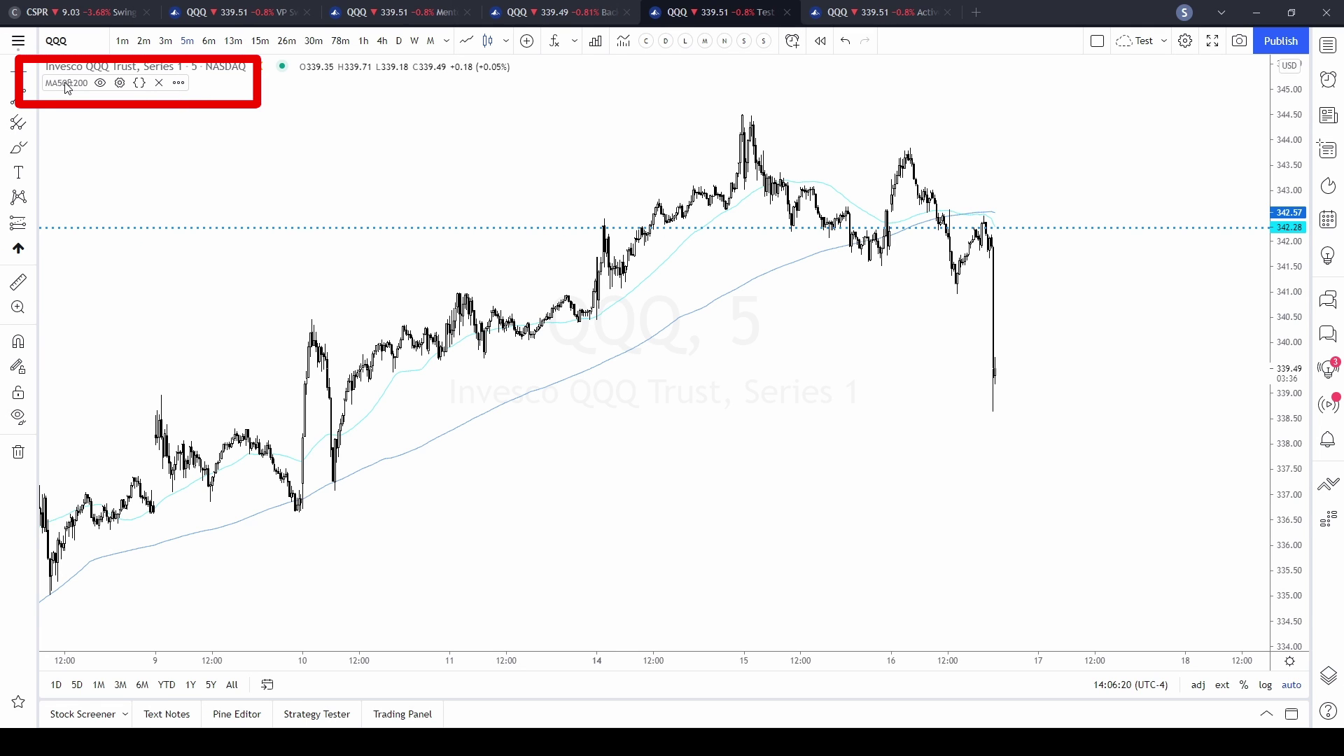
- Delete the MA50&200 indicator from the chart, then browse the Public Library without adding anything
left_click(159, 82)
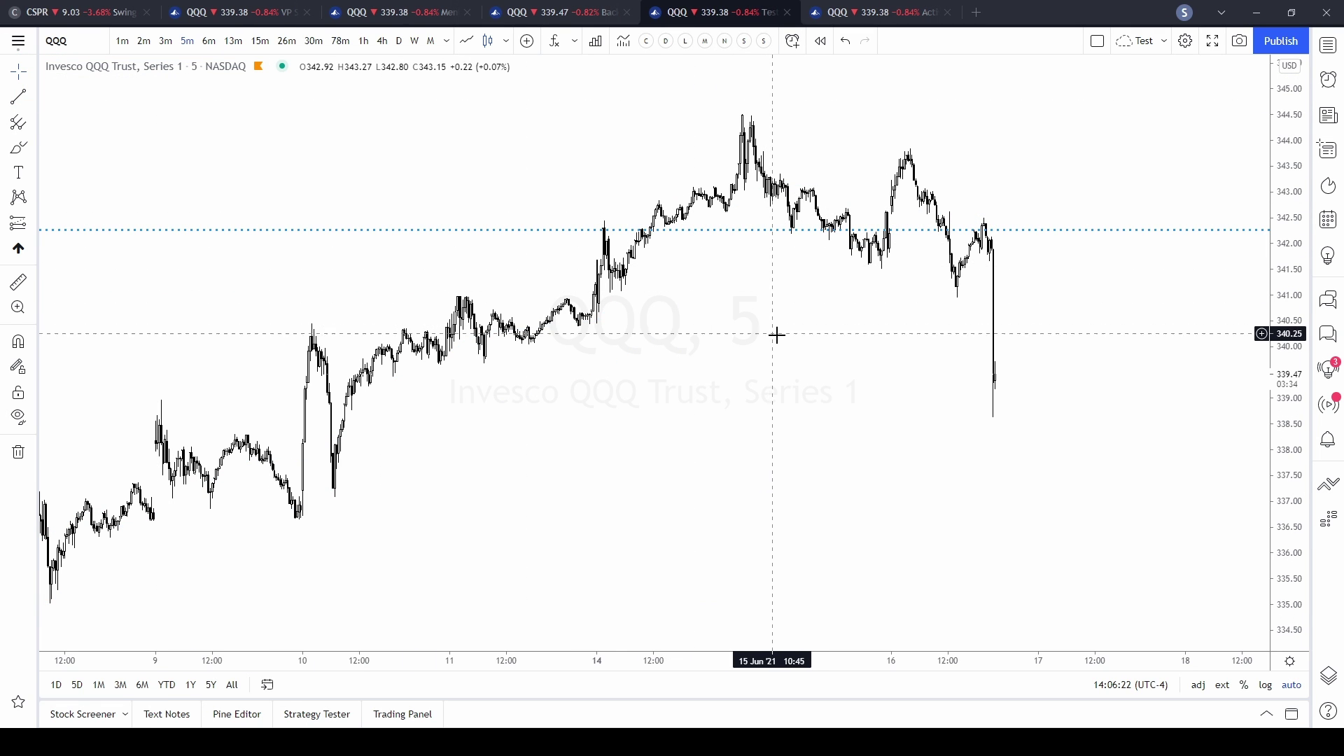
scroll(775, 329, "up", 1)
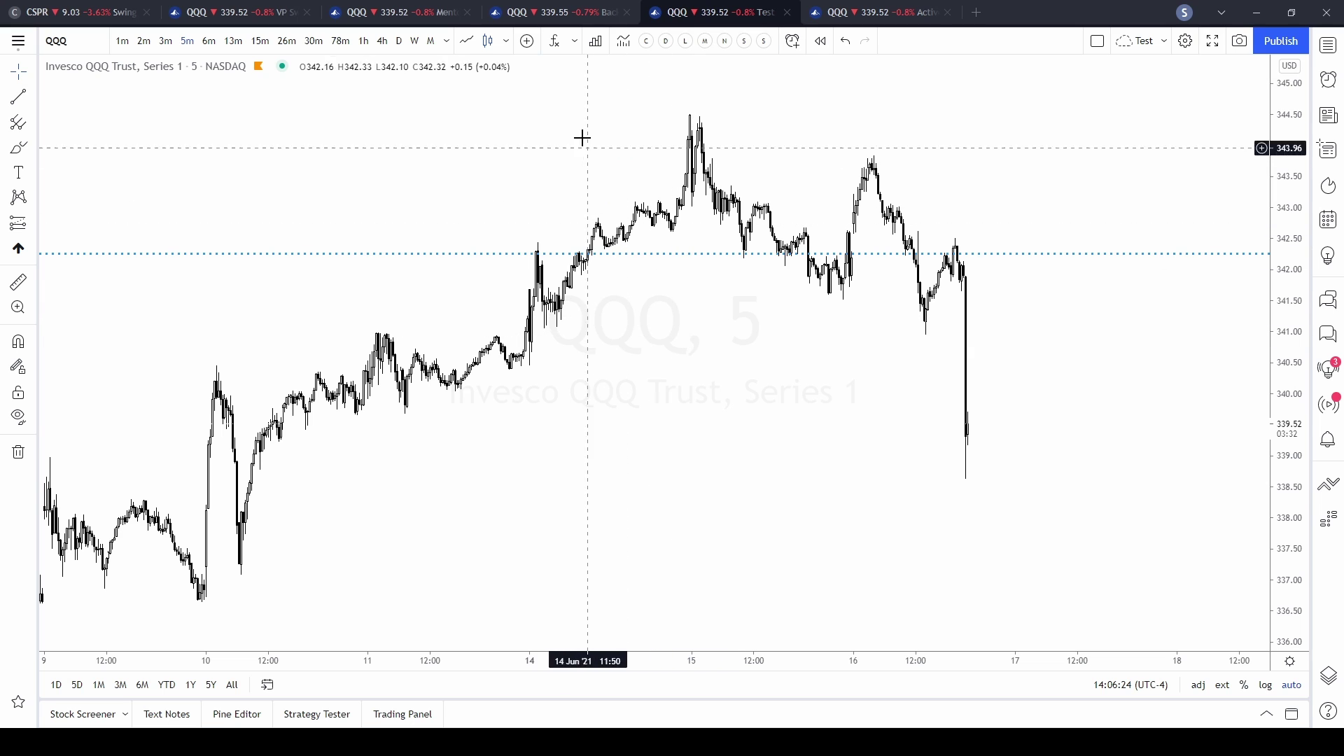
left_click(554, 42)
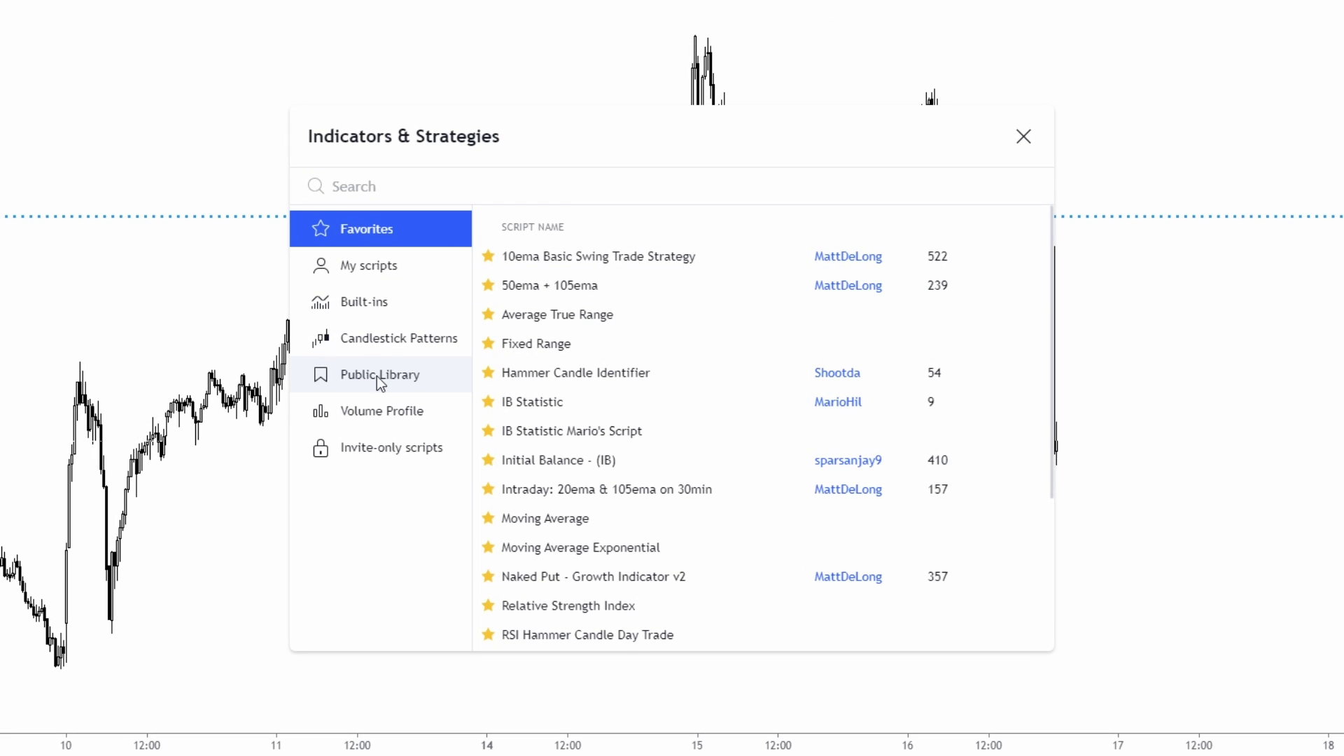
left_click(379, 382)
scroll(720, 343, "down", 3)
scroll(722, 346, "down", 12)
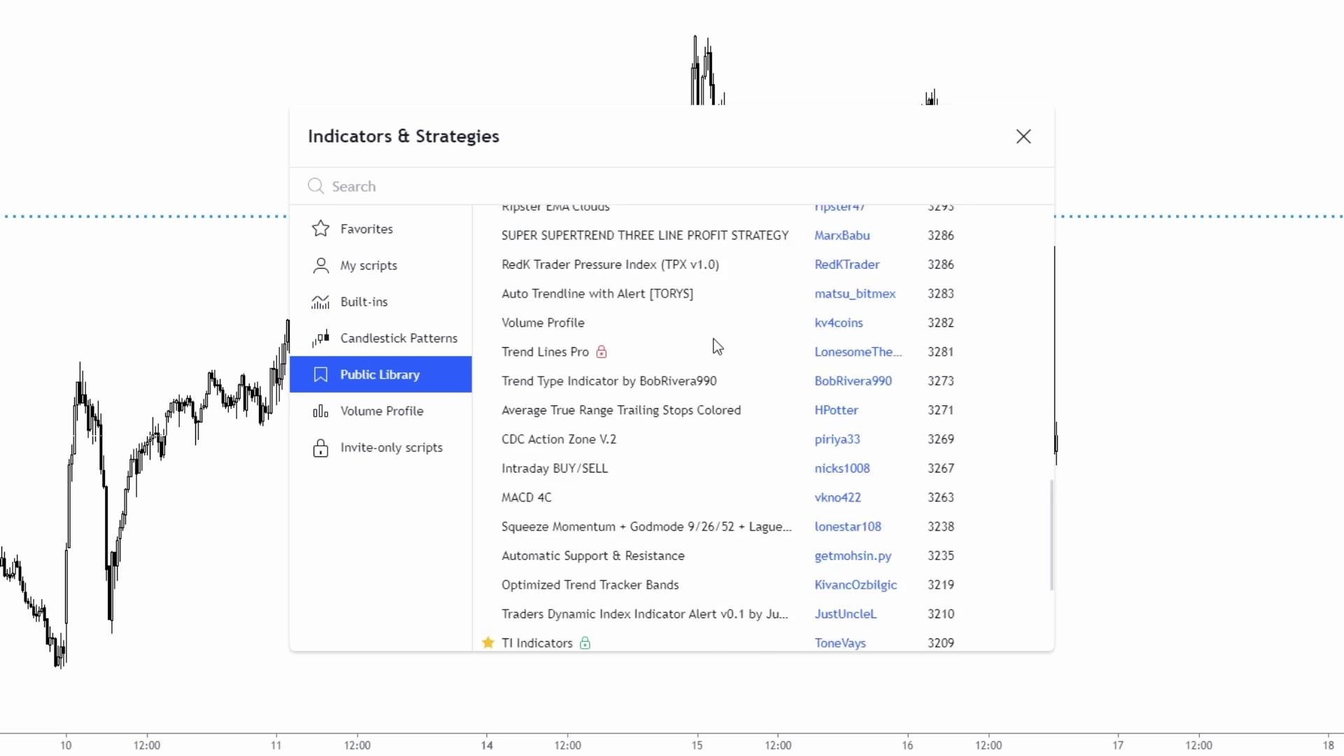
scroll(717, 345, "down", 1)
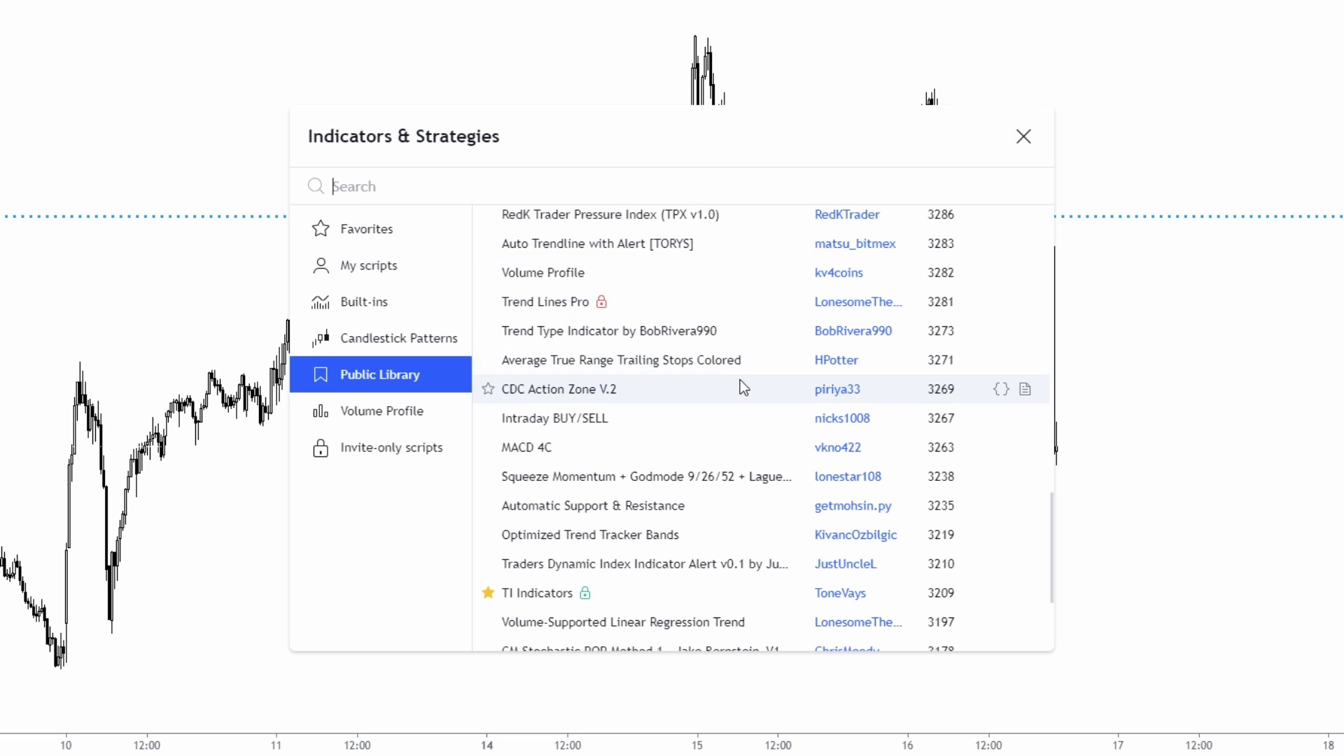
left_click(1023, 136)
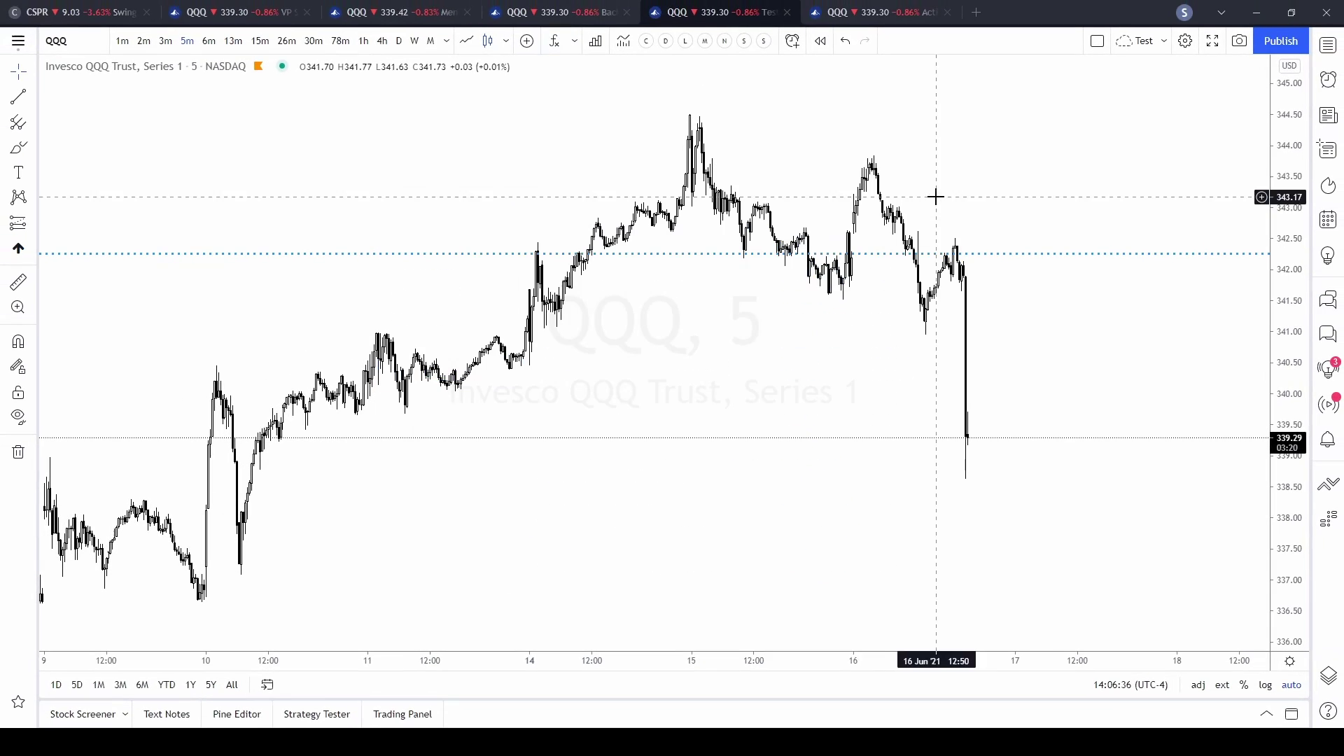
- Go to the community scripts page from the main menu
left_click(19, 44)
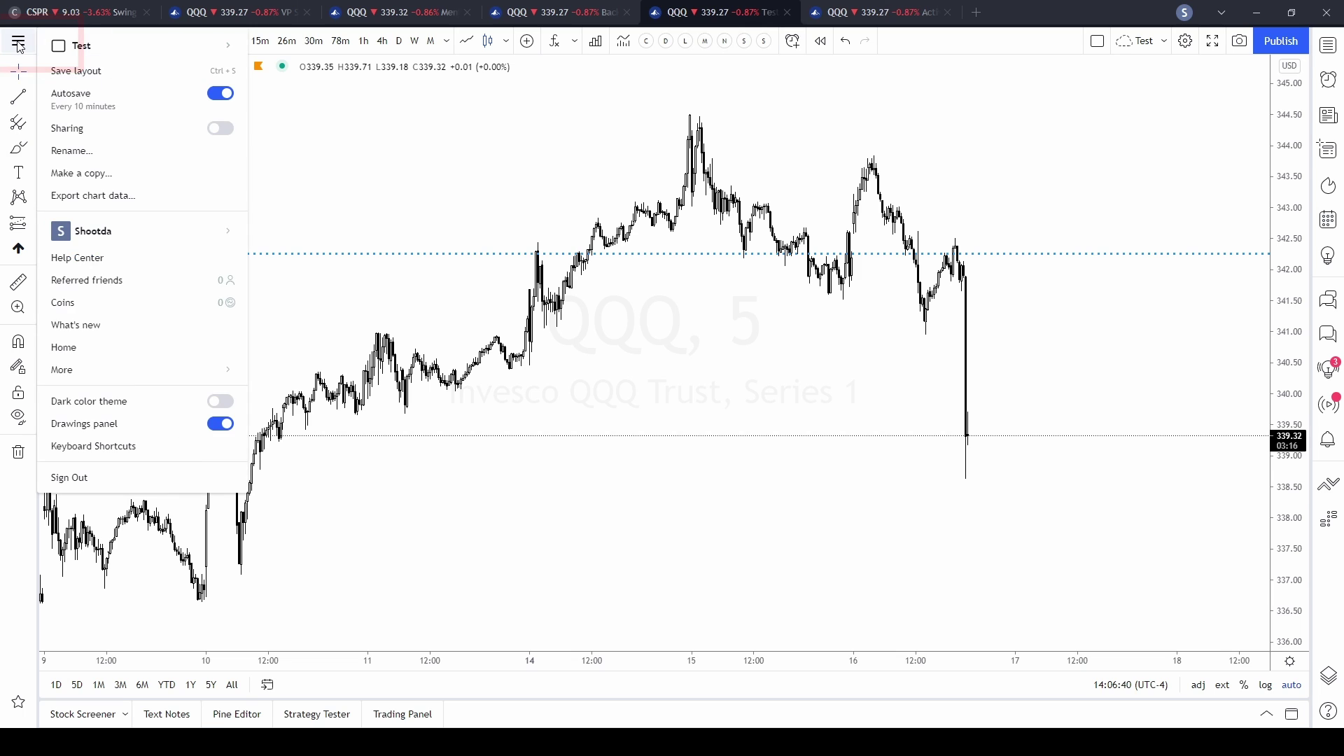
mouse_move(81, 375)
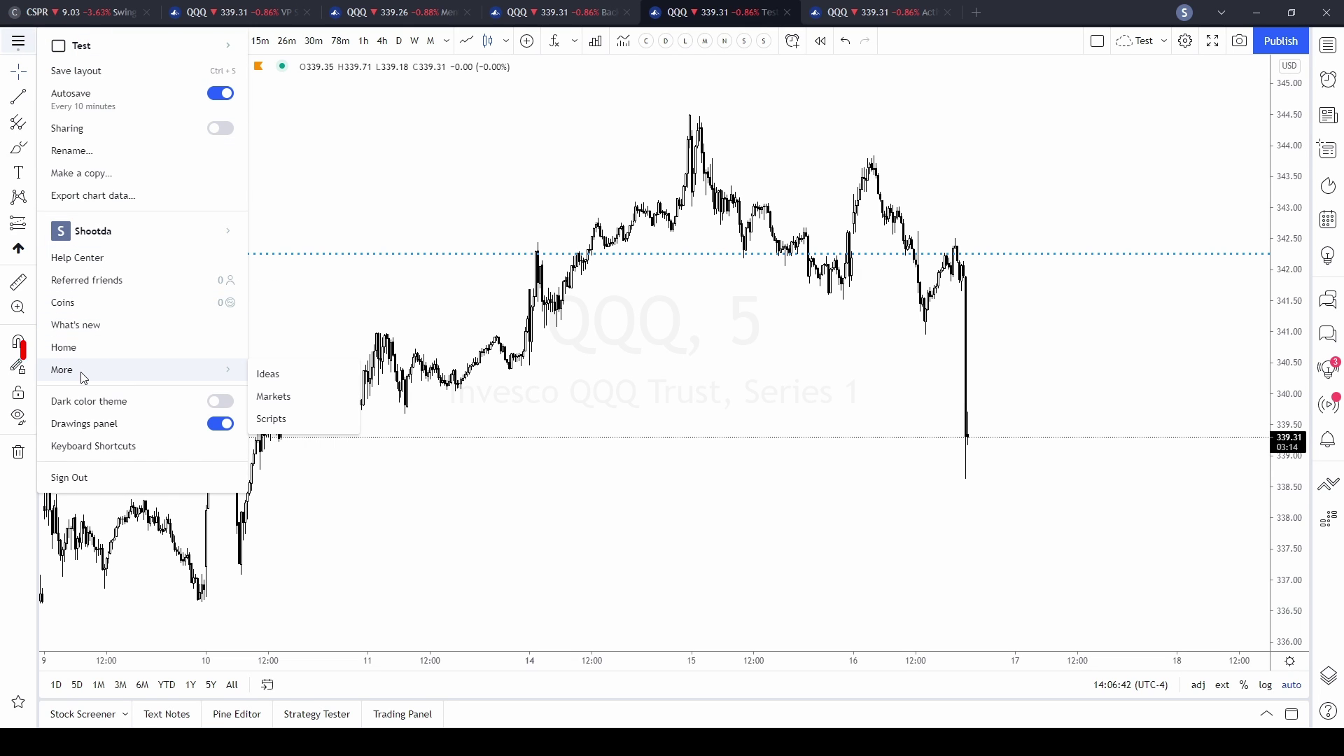
left_click(276, 418)
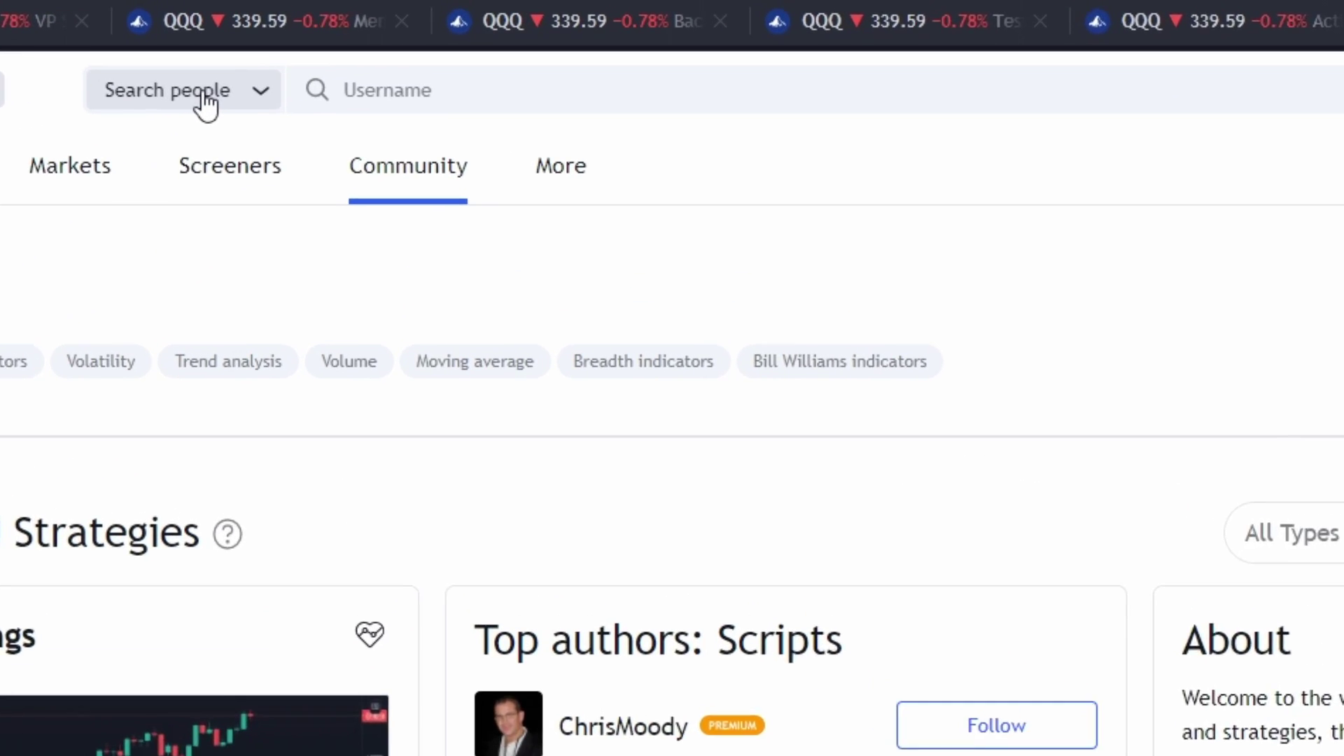
- Search people for the indicator author's username and open the matching trader's profile
left_click(363, 54)
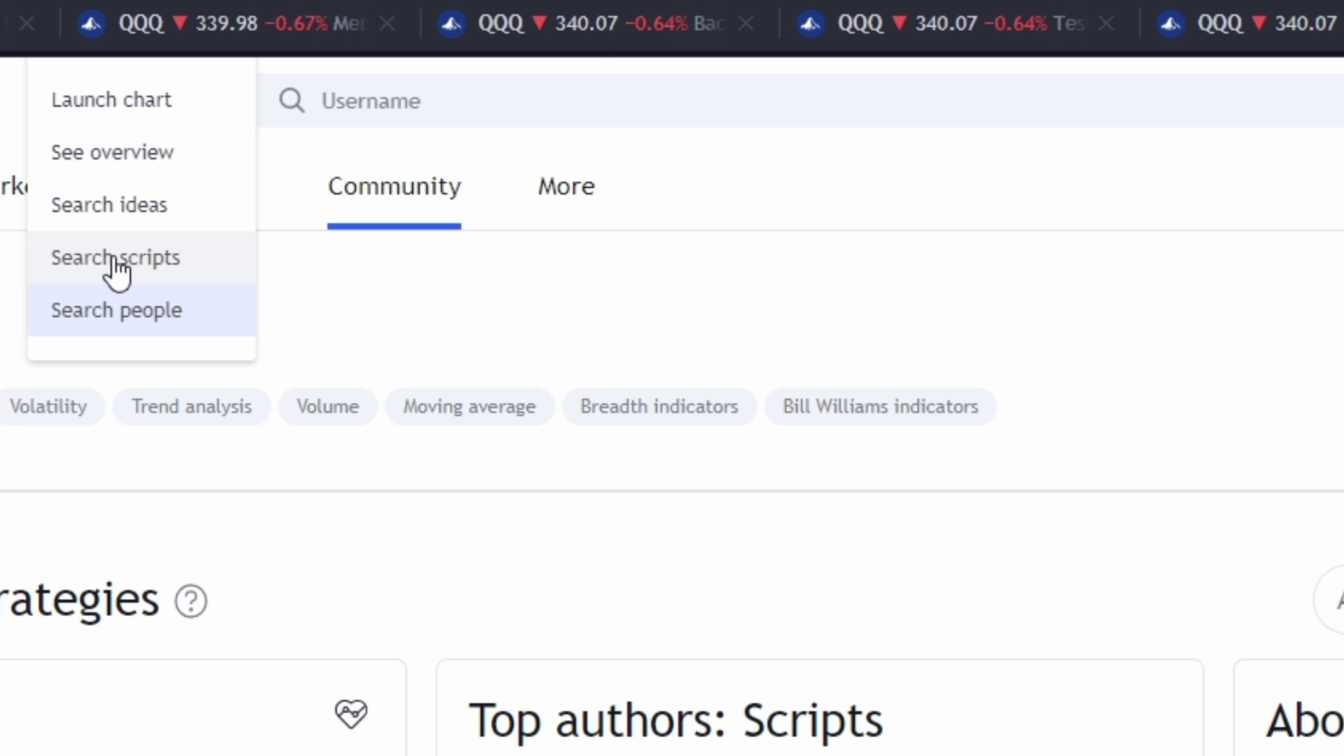
left_click(134, 321)
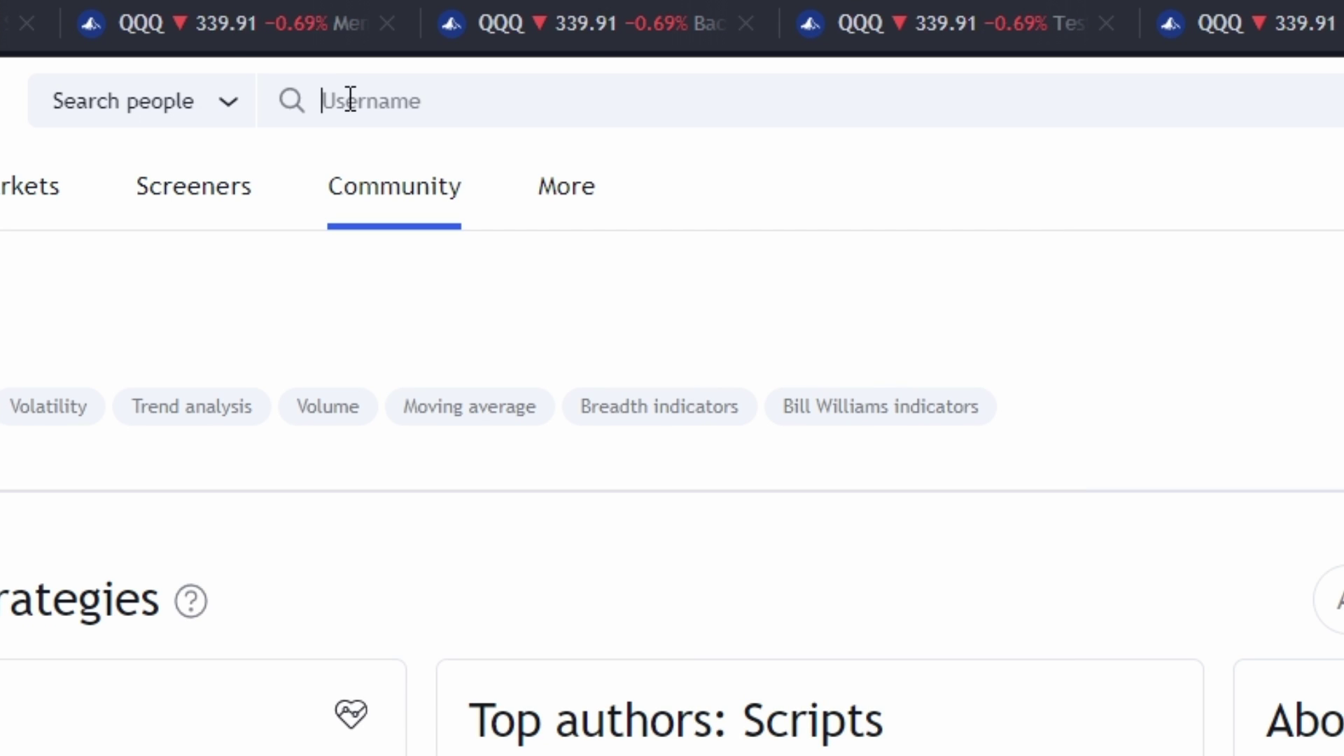
type("MATTDELONG")
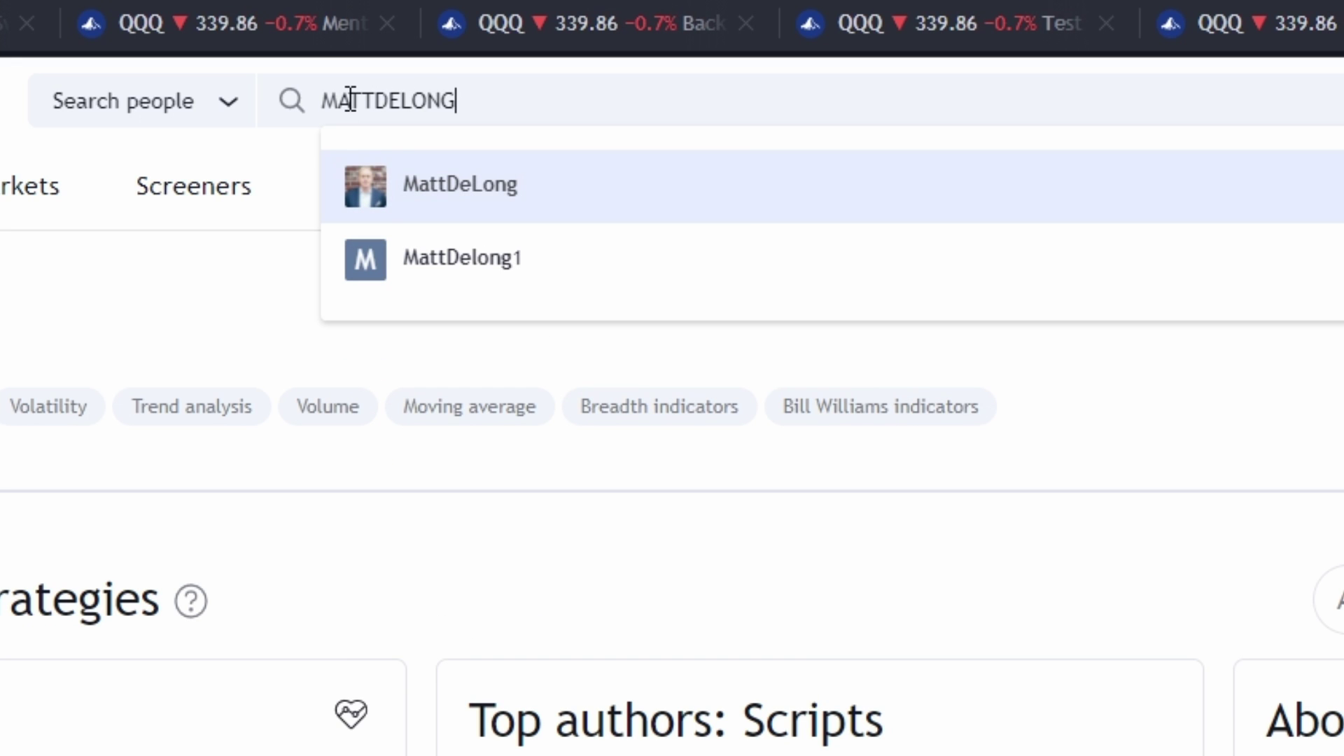
left_click(413, 175)
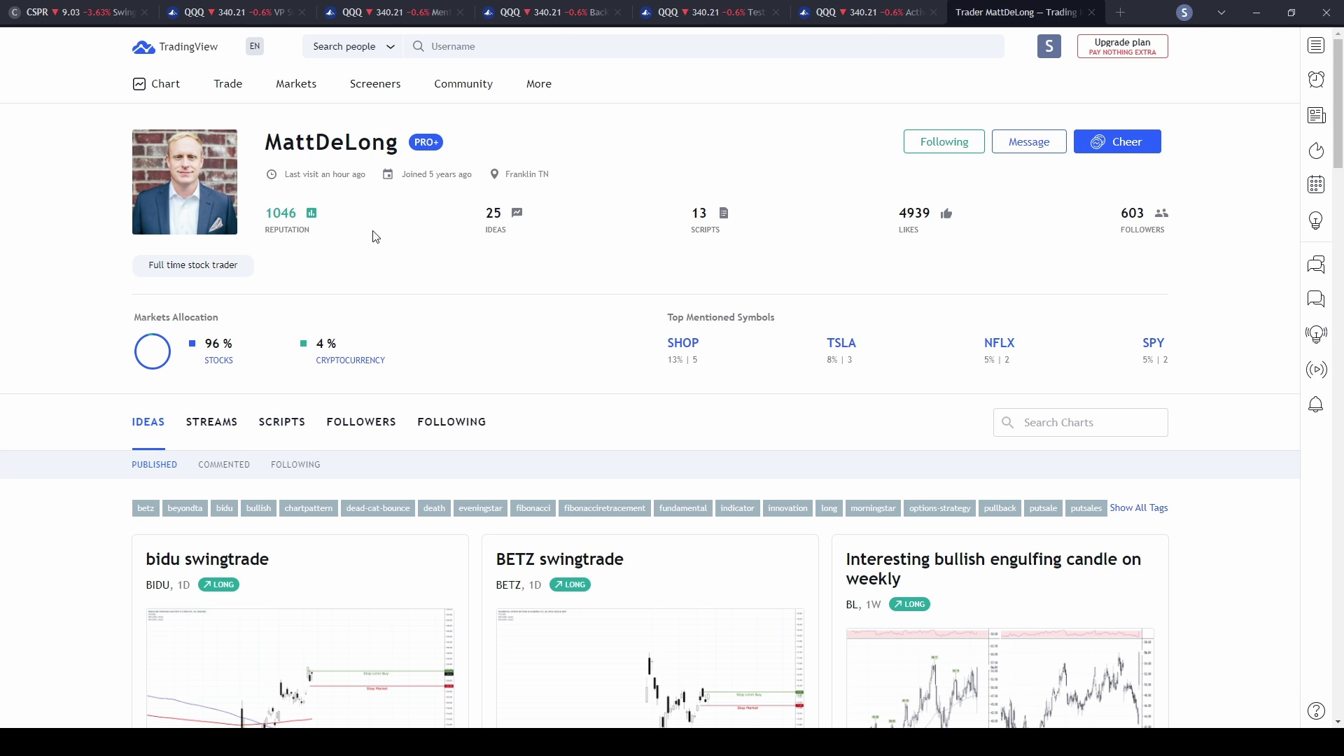
- Open the Trend Following MOMO script details from the author's published scripts
scroll(595, 255, "down", 2)
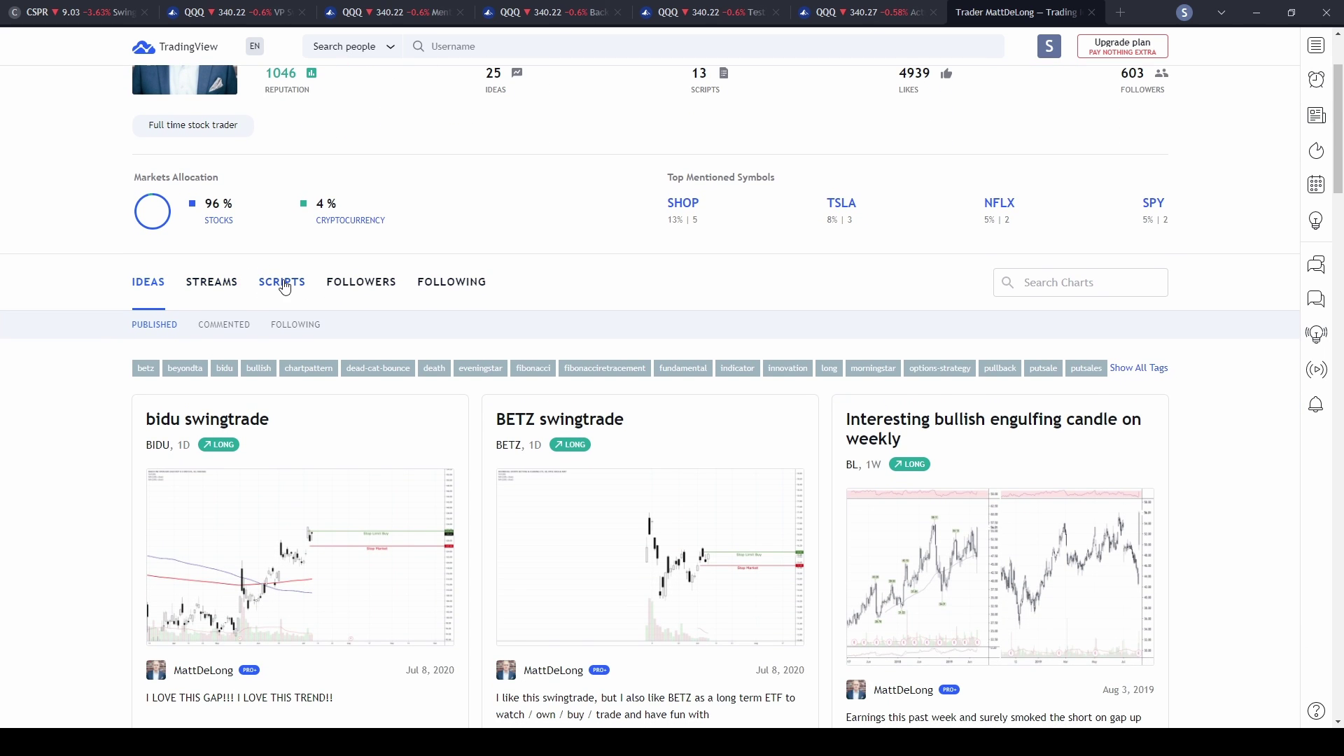
left_click(284, 284)
scroll(495, 240, "down", 3)
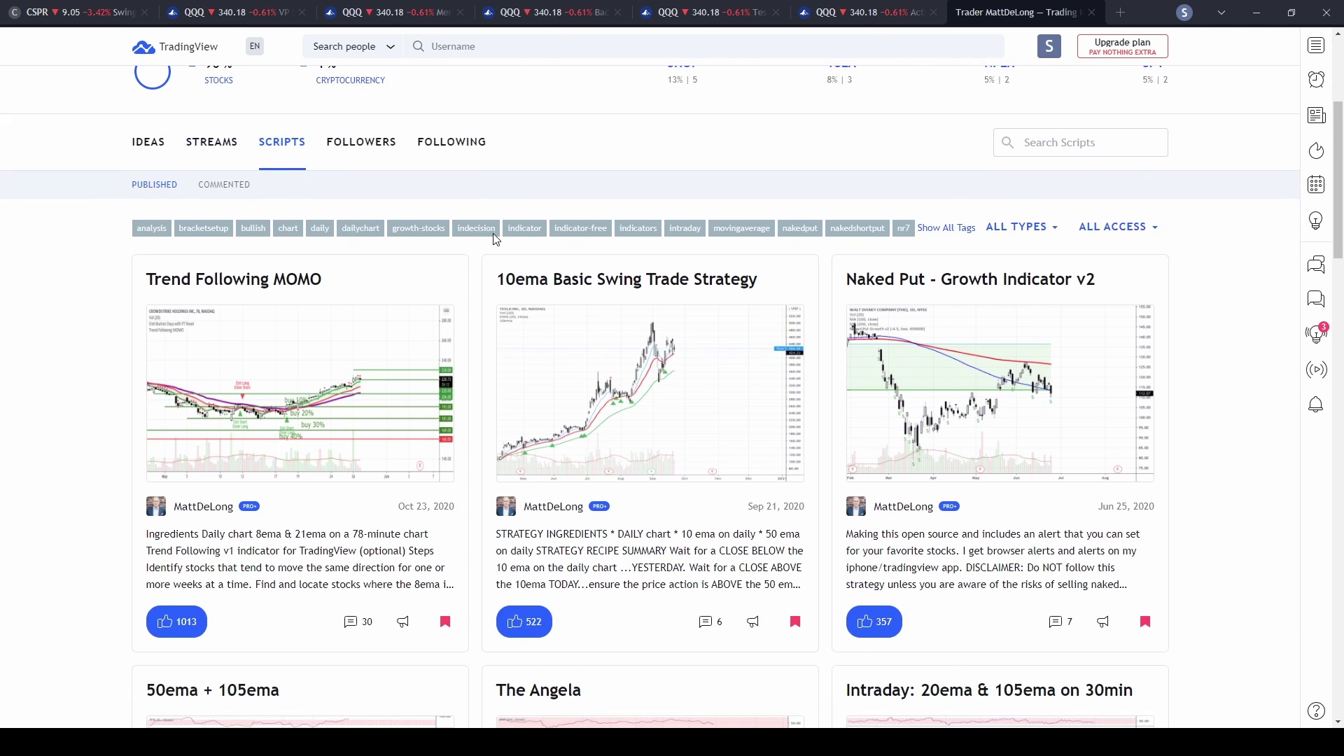
scroll(979, 392, "down", 2)
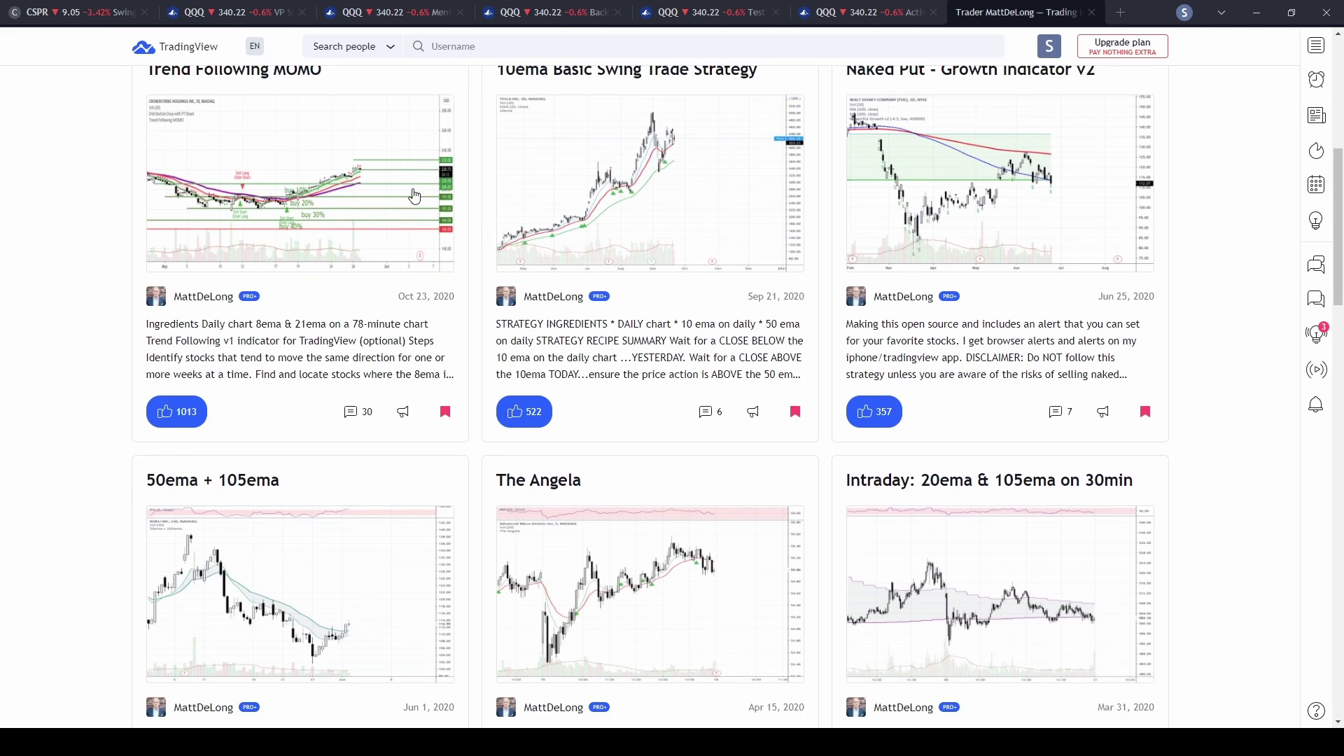
scroll(219, 248, "up", 2)
left_click(286, 219)
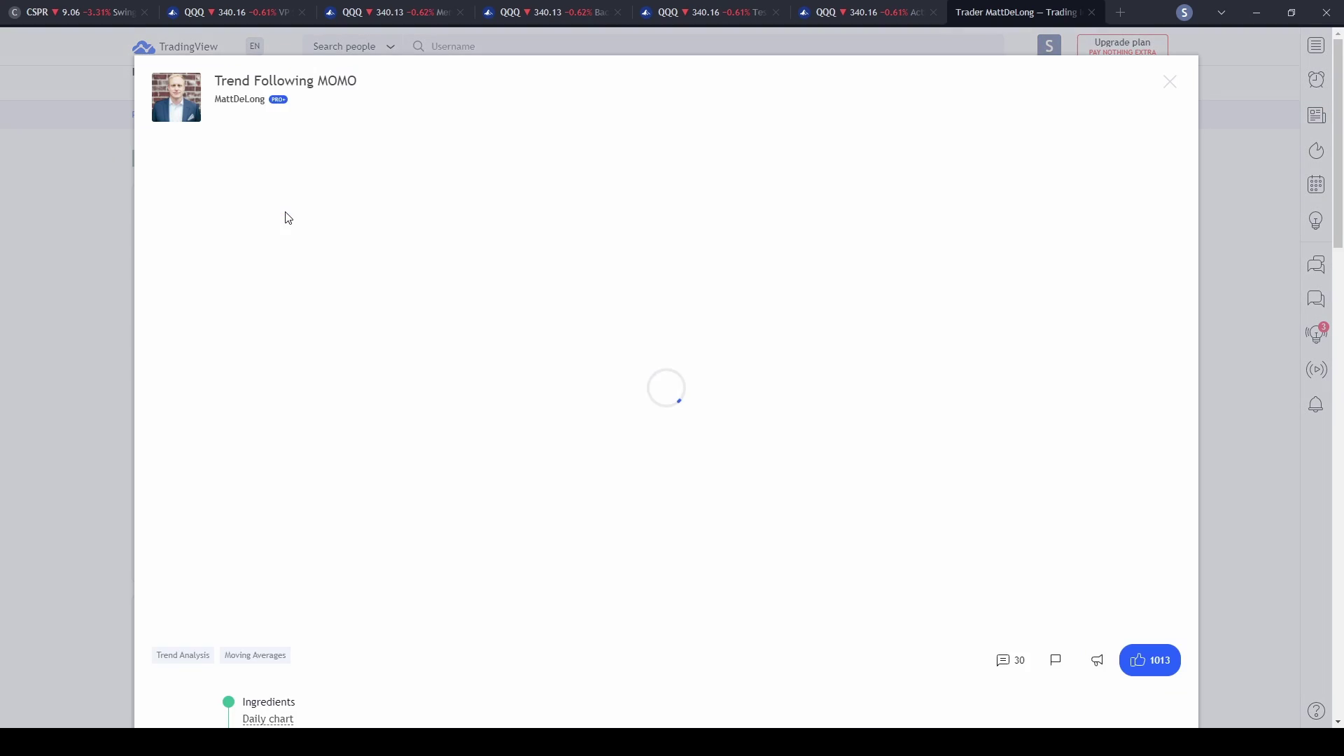
- Toggle favorites off and back on so Trend Following MOMO stays favorited, then close the details
scroll(737, 285, "down", 5)
scroll(743, 291, "down", 5)
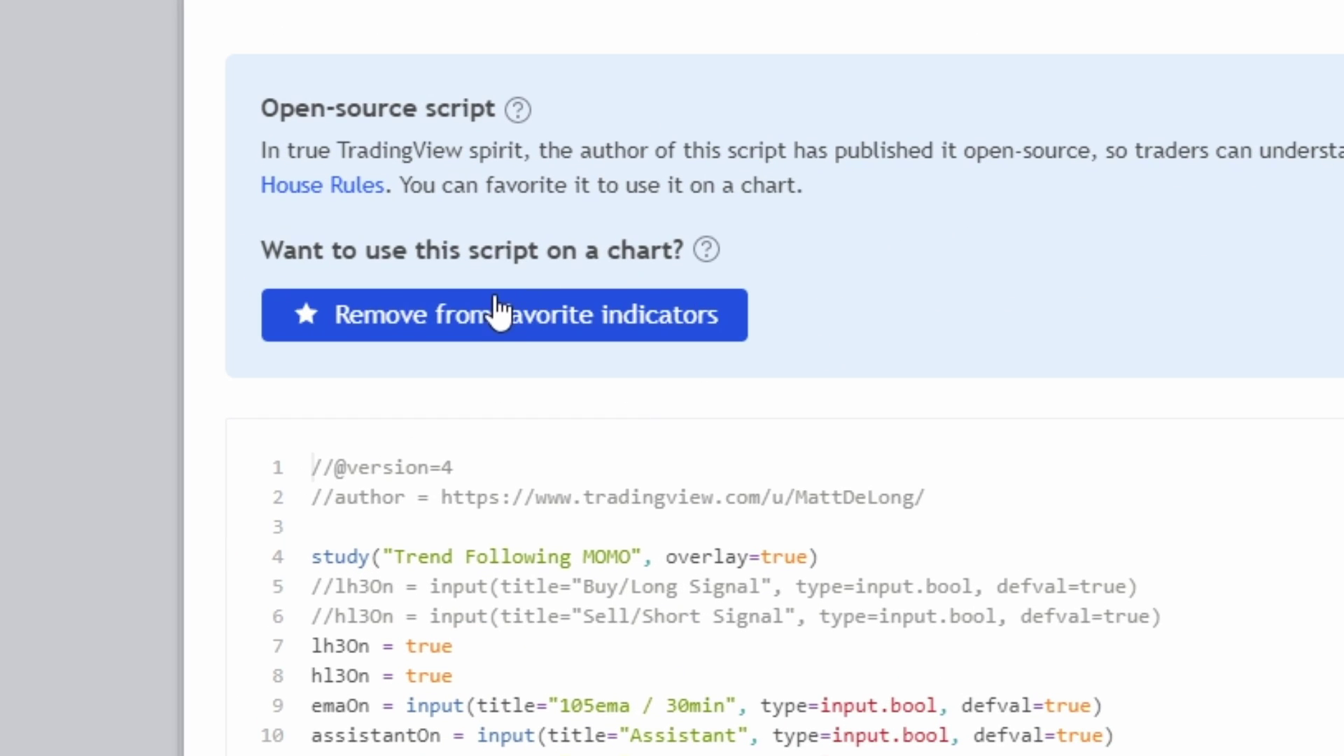
left_click(488, 321)
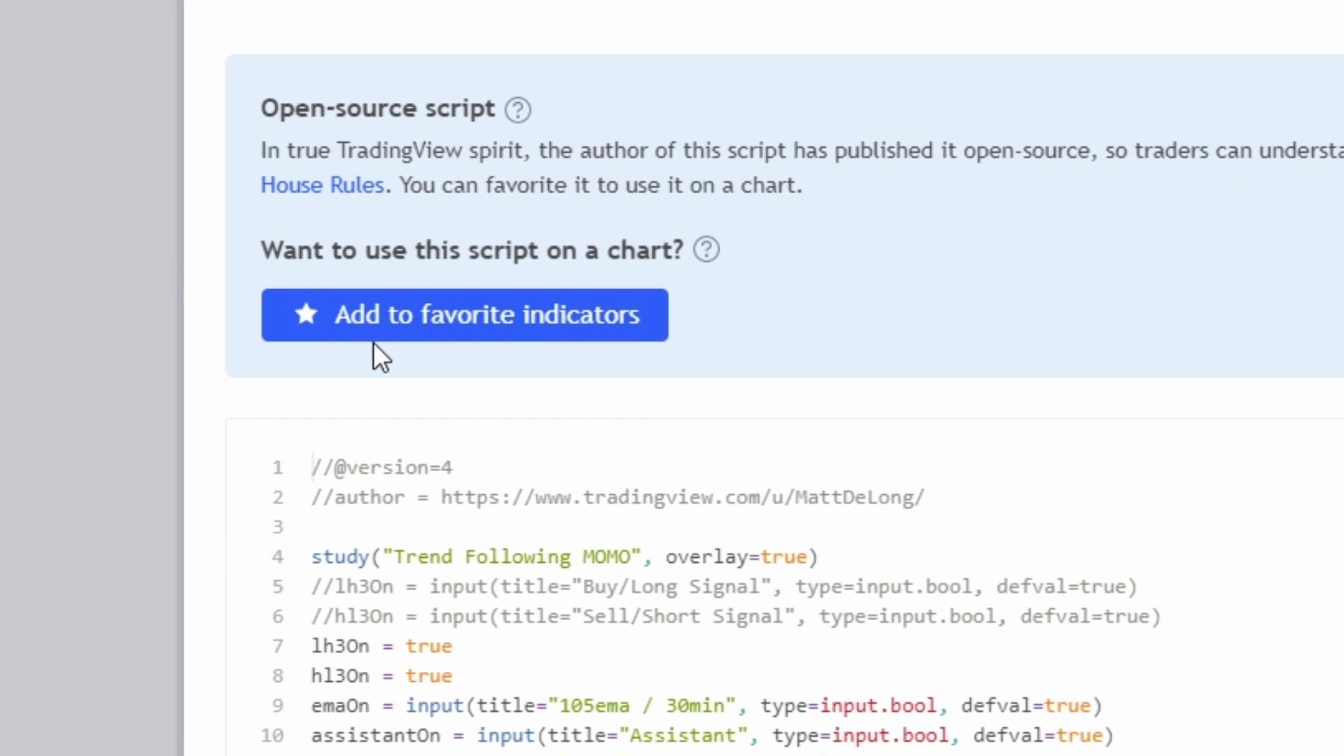
left_click(453, 324)
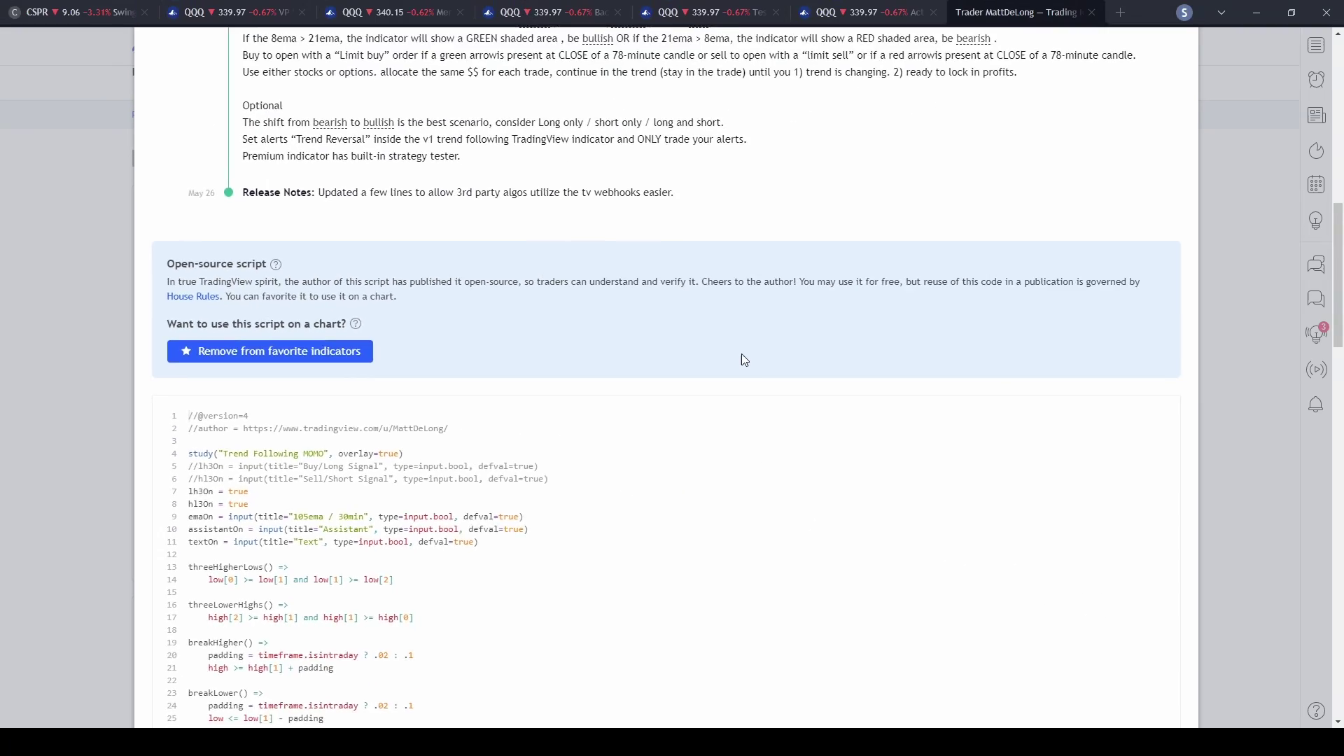
scroll(742, 355, "up", 15)
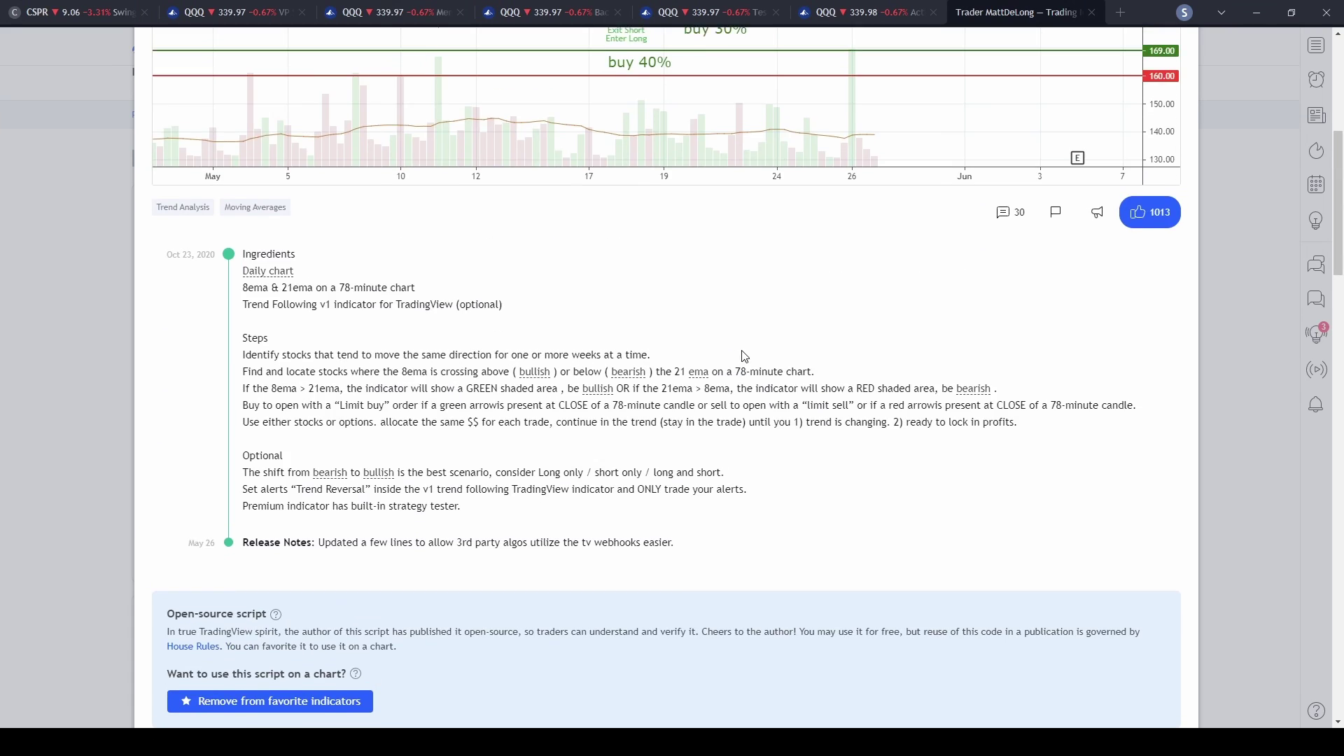
scroll(981, 231, "up", 2)
left_click(1156, 85)
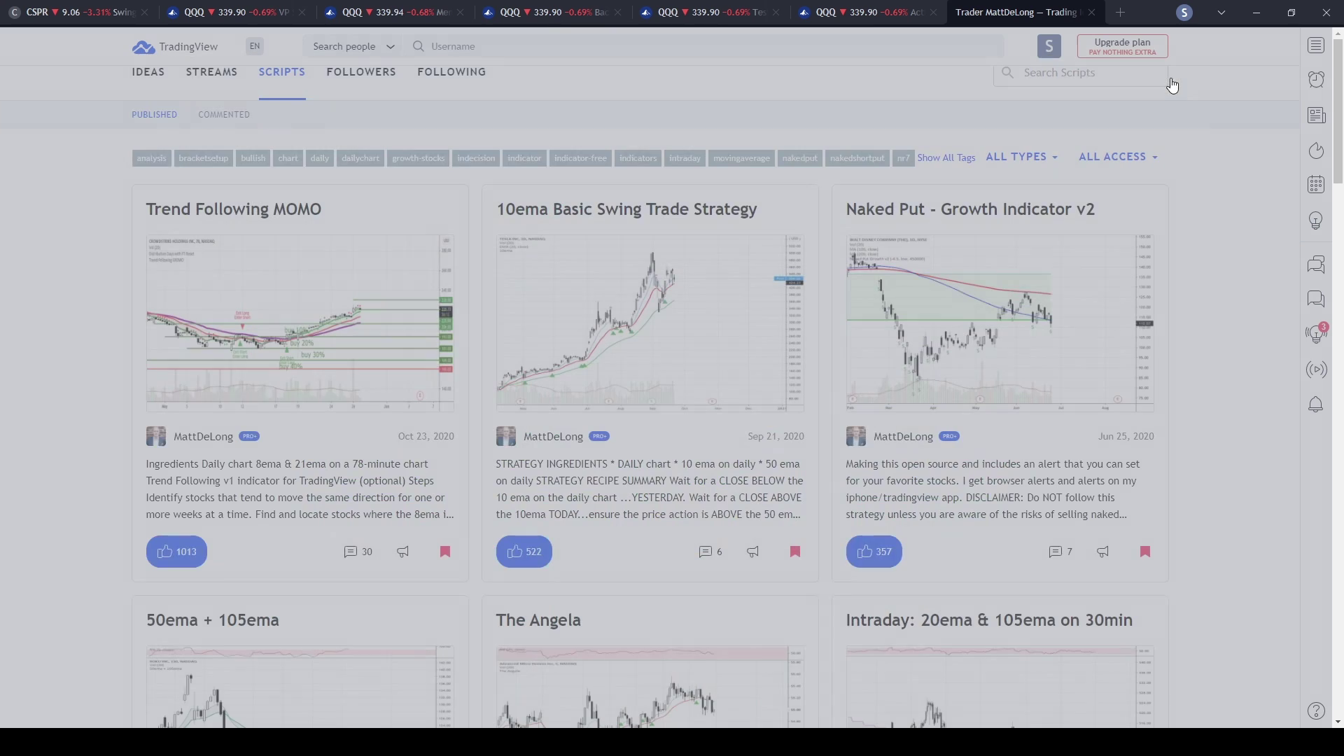
- On the QQQ chart, add Trend Following MOMO from the Favorites indicator list
left_click(757, 12)
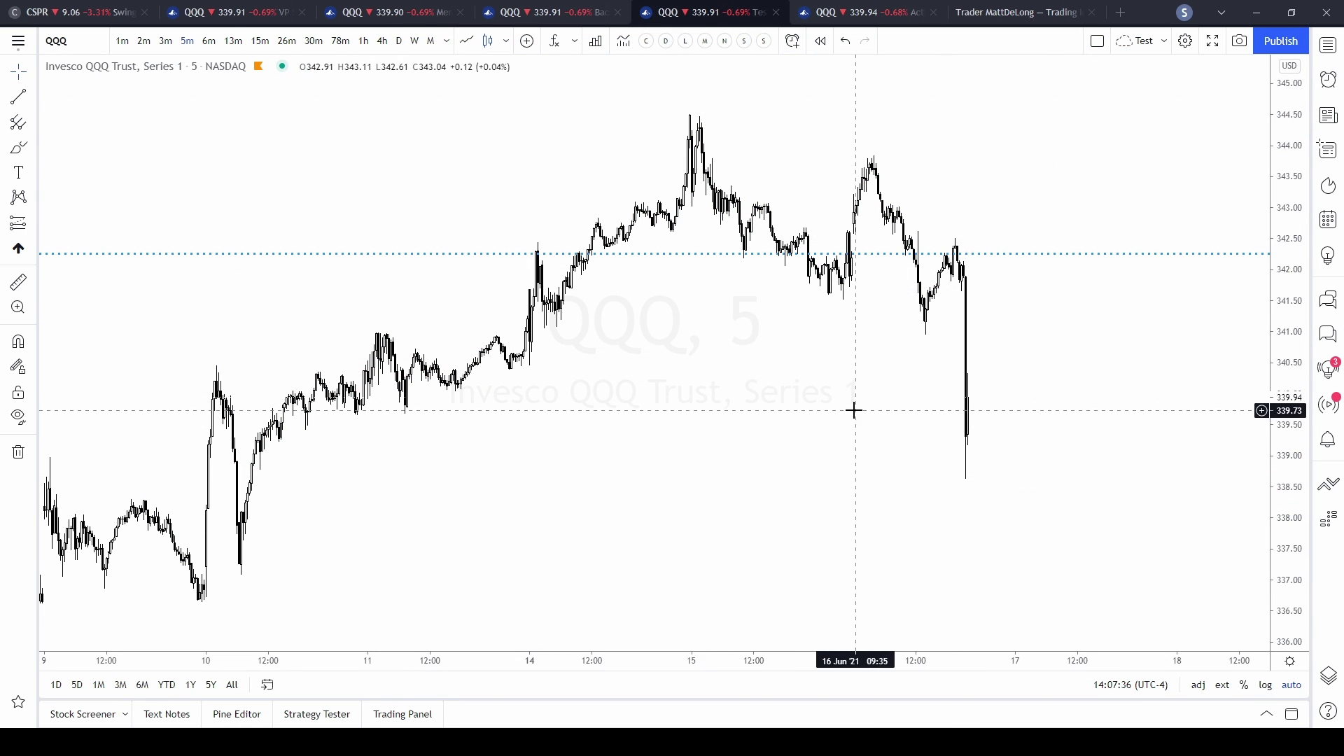
left_click(554, 42)
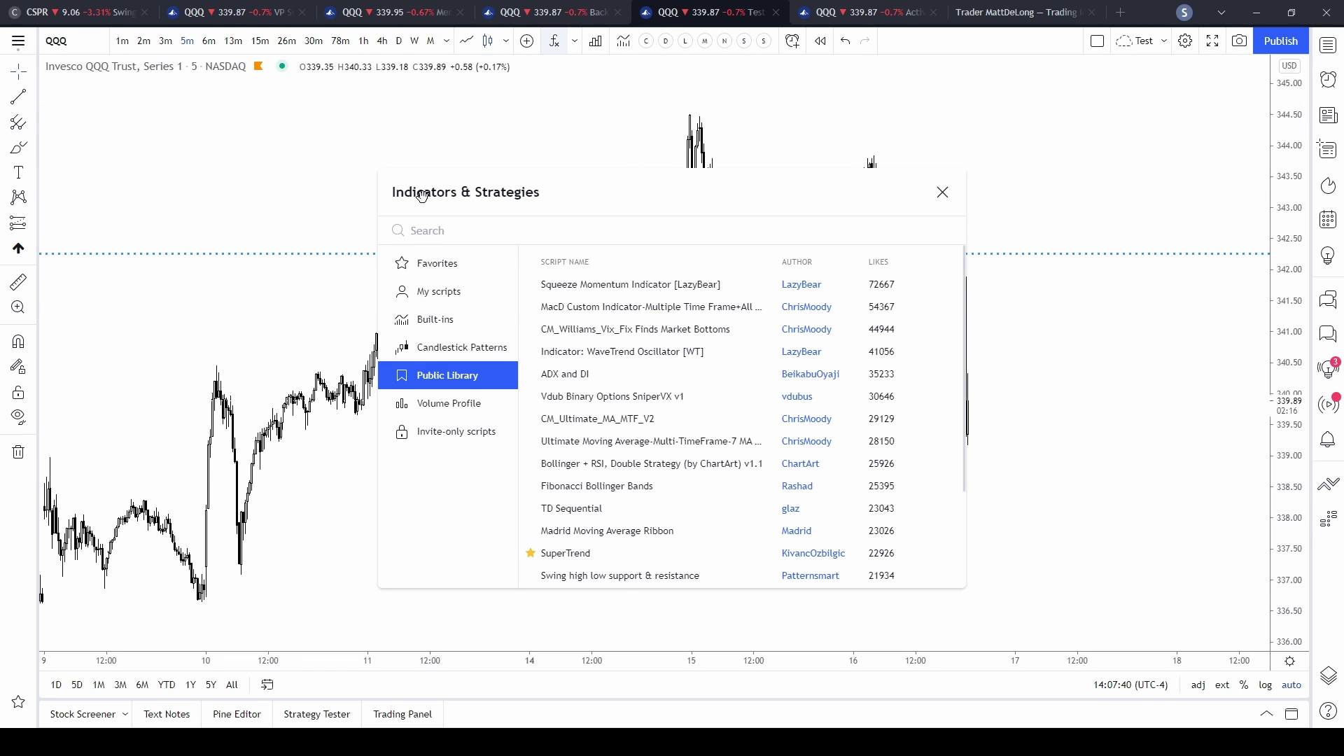
left_click(444, 265)
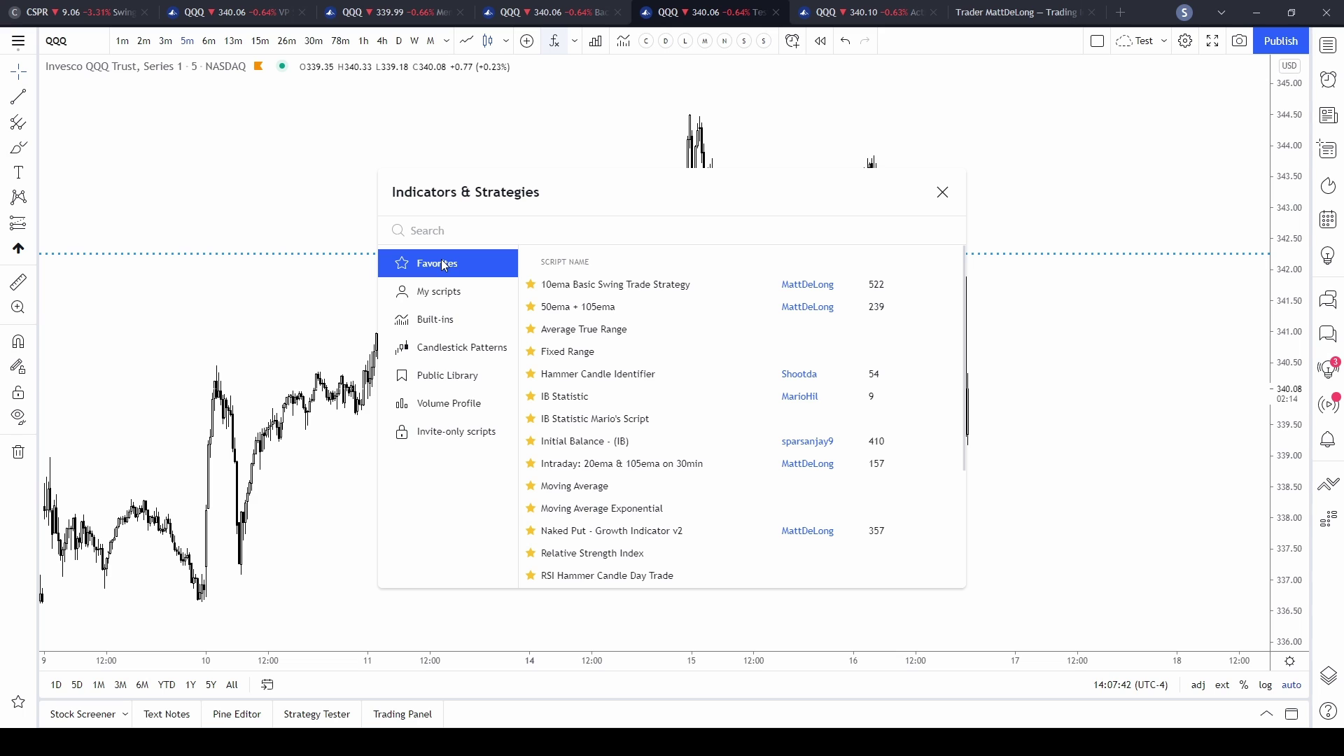
scroll(729, 330, "down", 3)
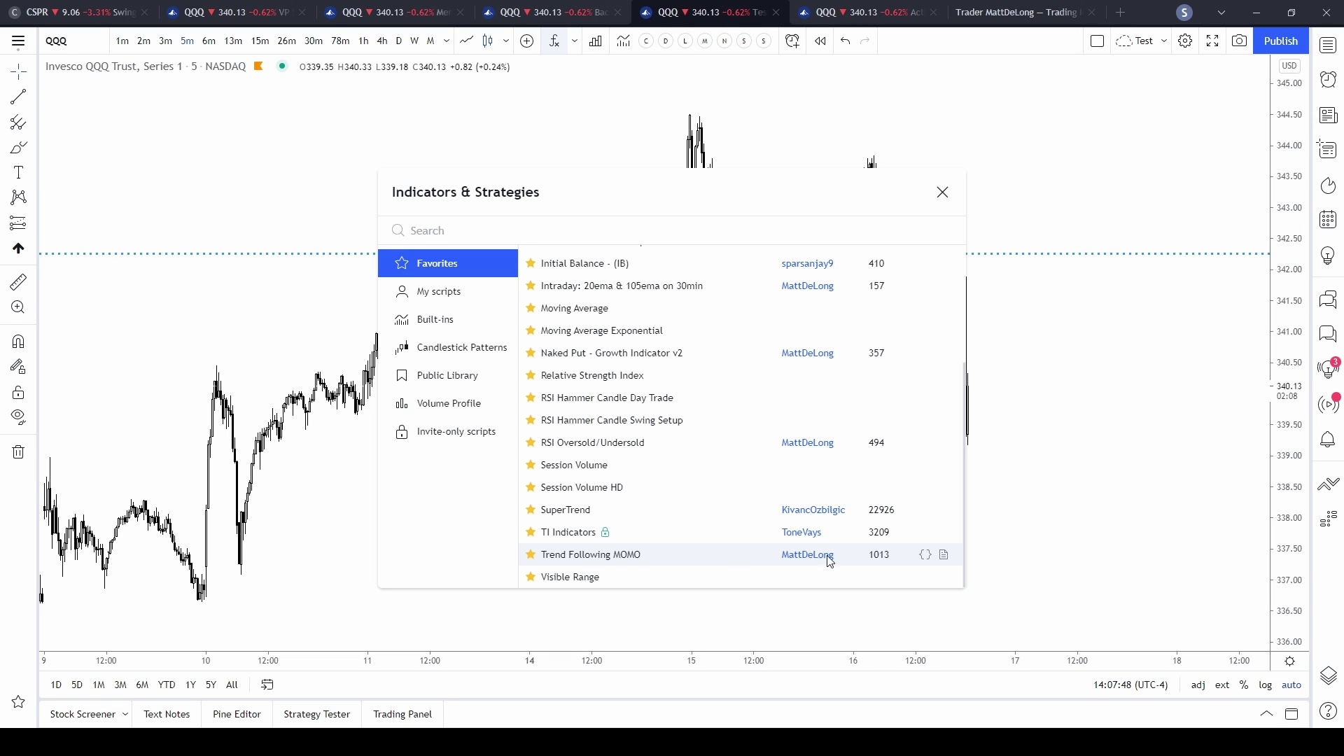
left_click(607, 556)
left_click(942, 192)
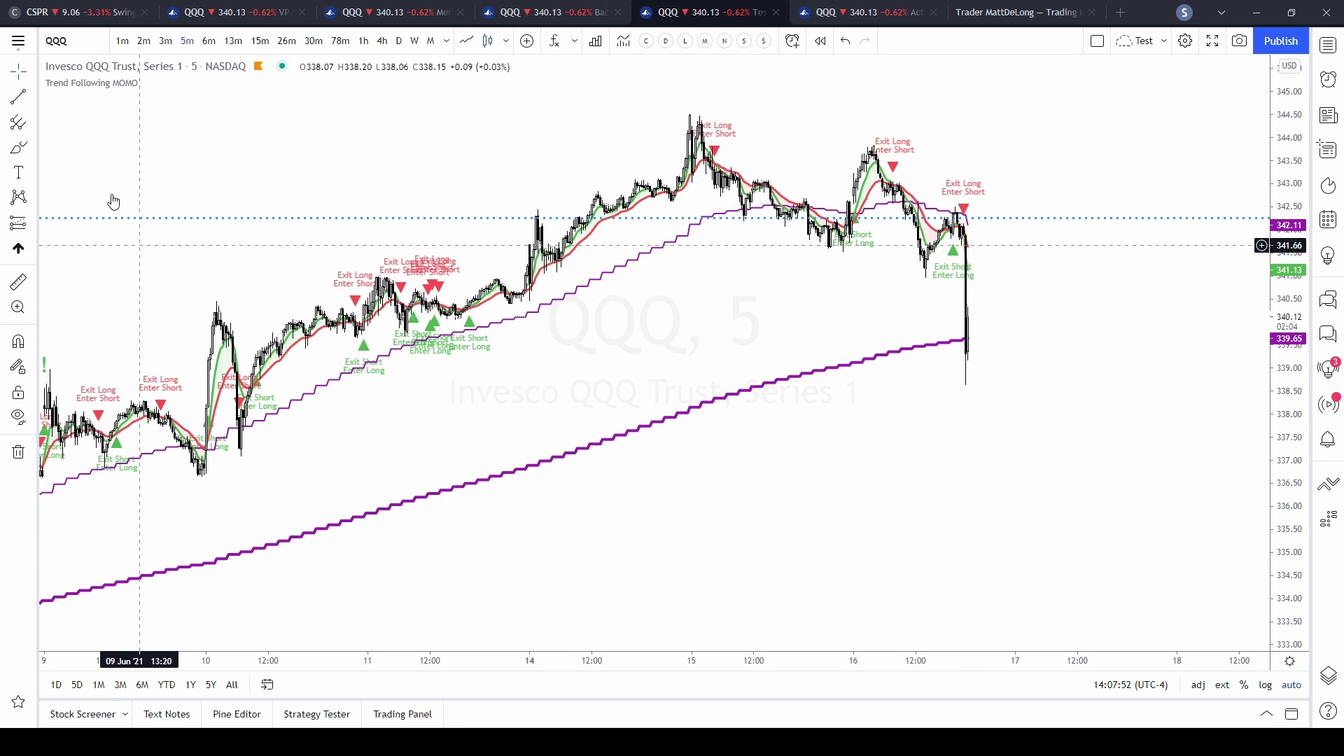
mouse_move(74, 88)
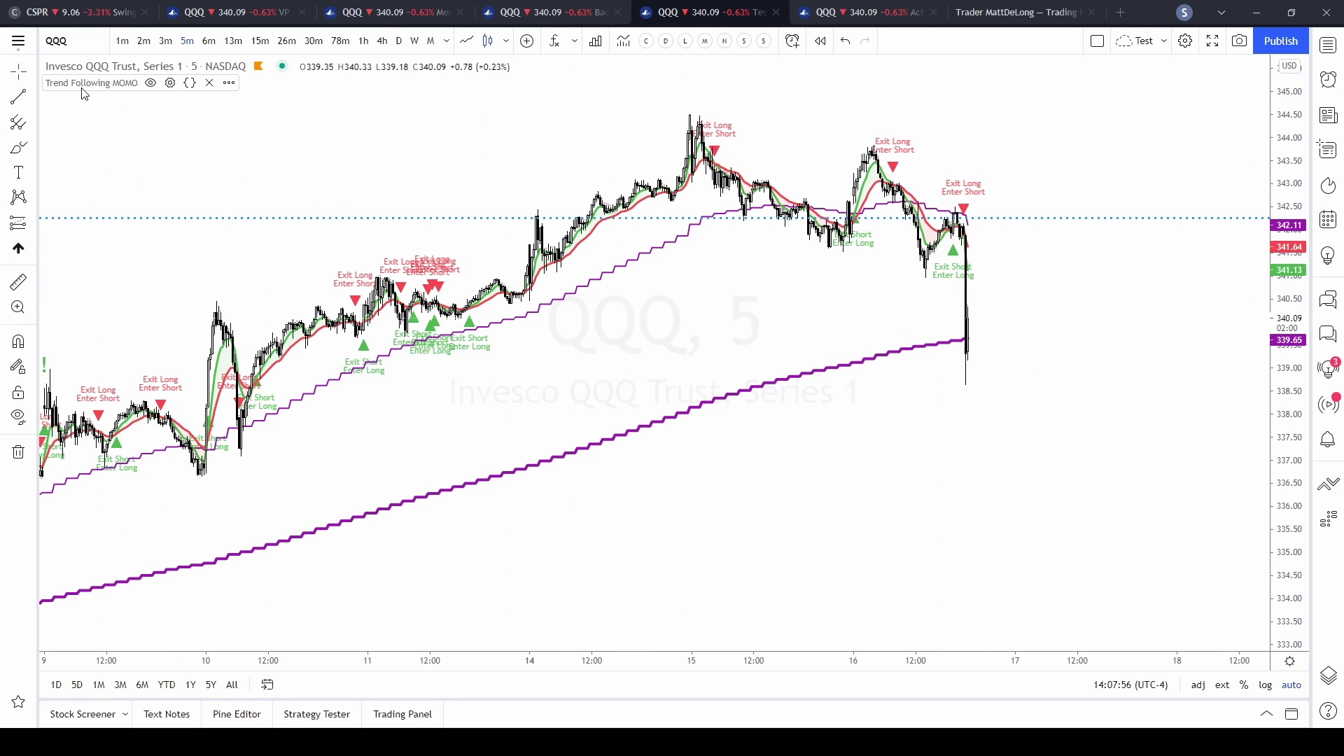
left_click(170, 83)
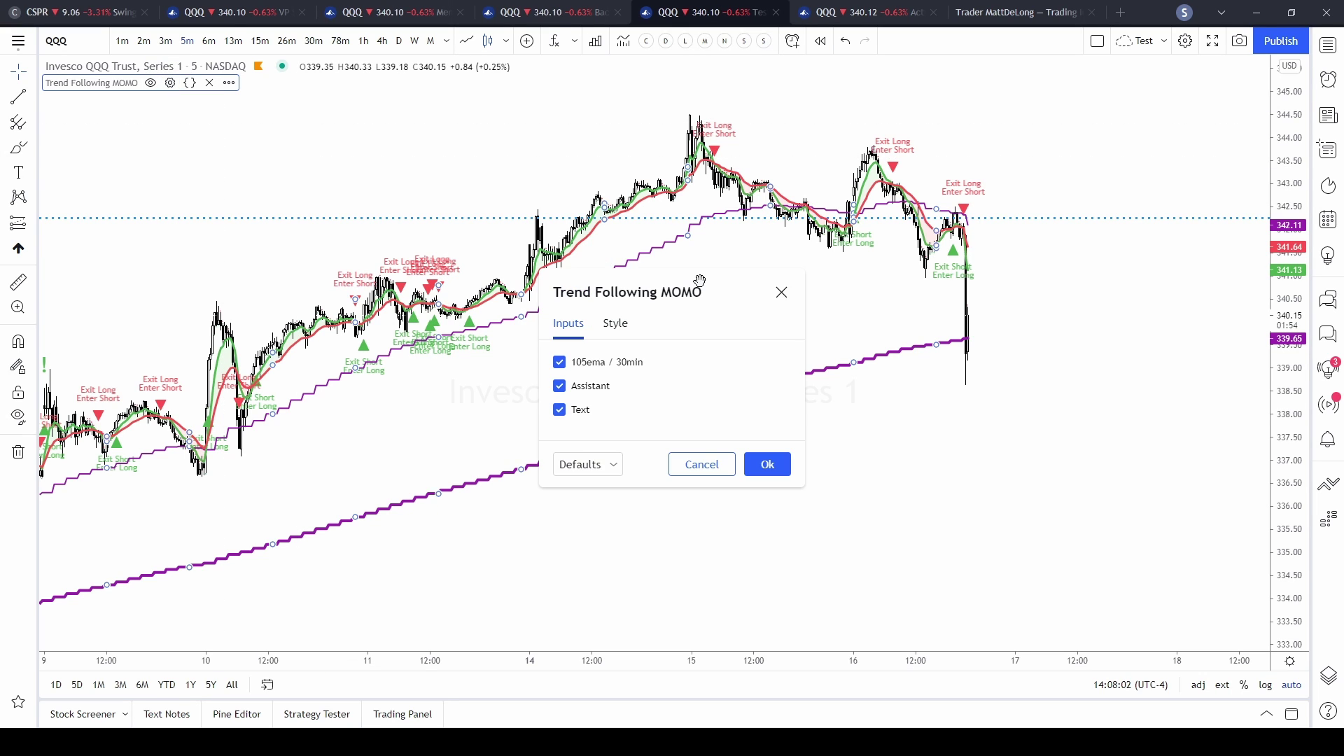
left_click(782, 294)
scroll(1098, 423, "up", 4)
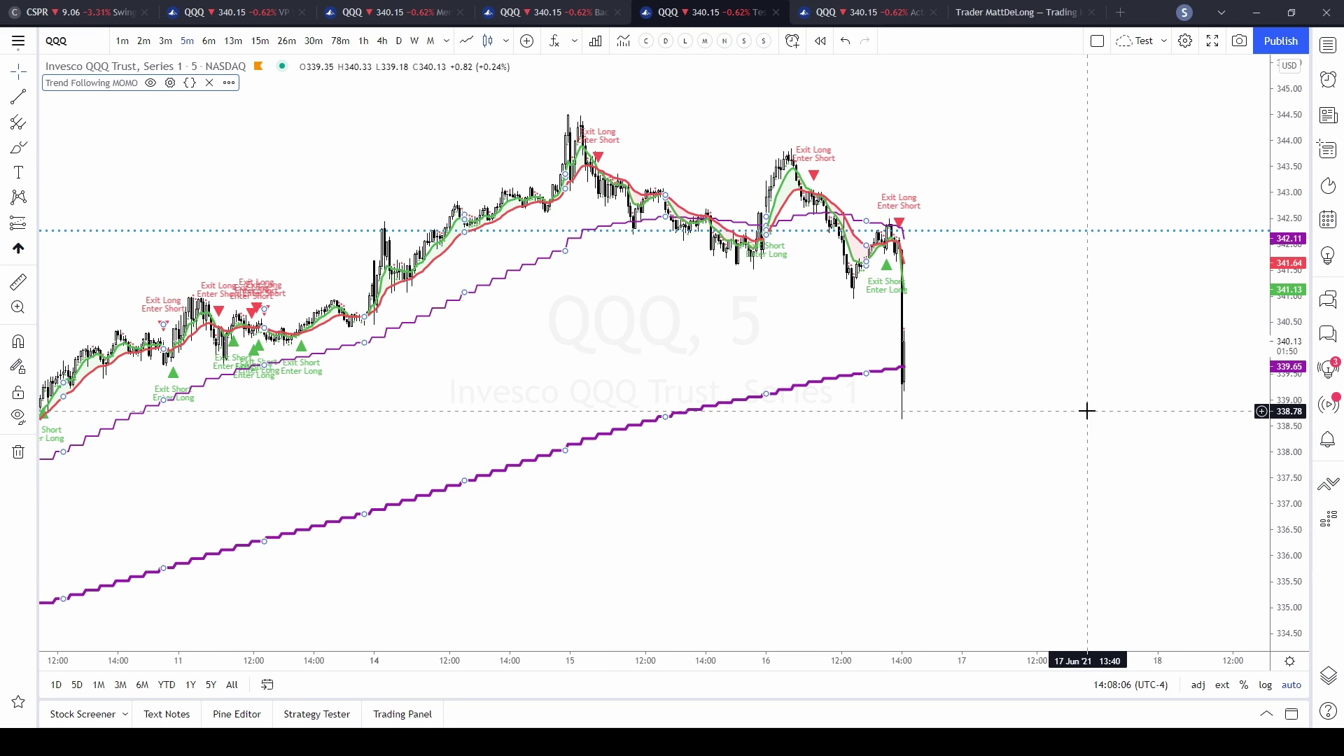
scroll(942, 399, "up", 3)
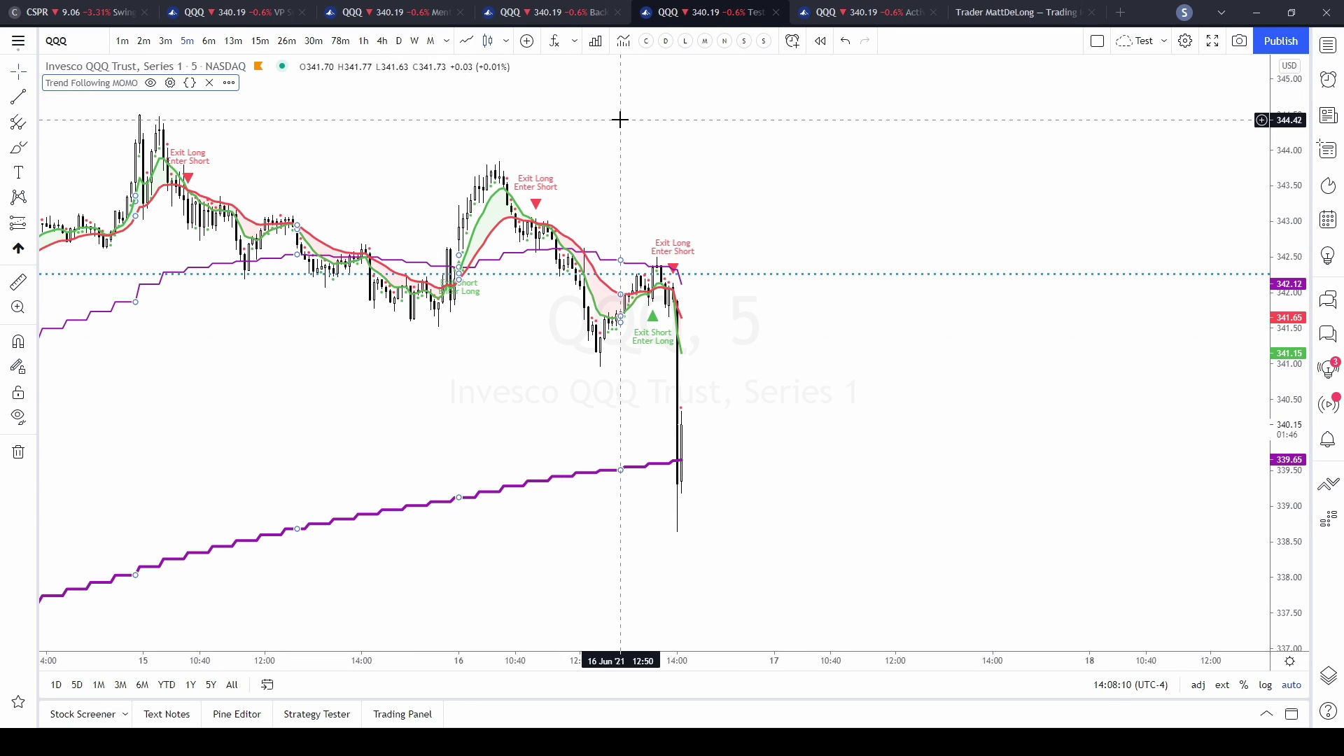
- From the Favorites indicator list, open the Trend Following MOMO author's profile in a new tab
left_click(555, 42)
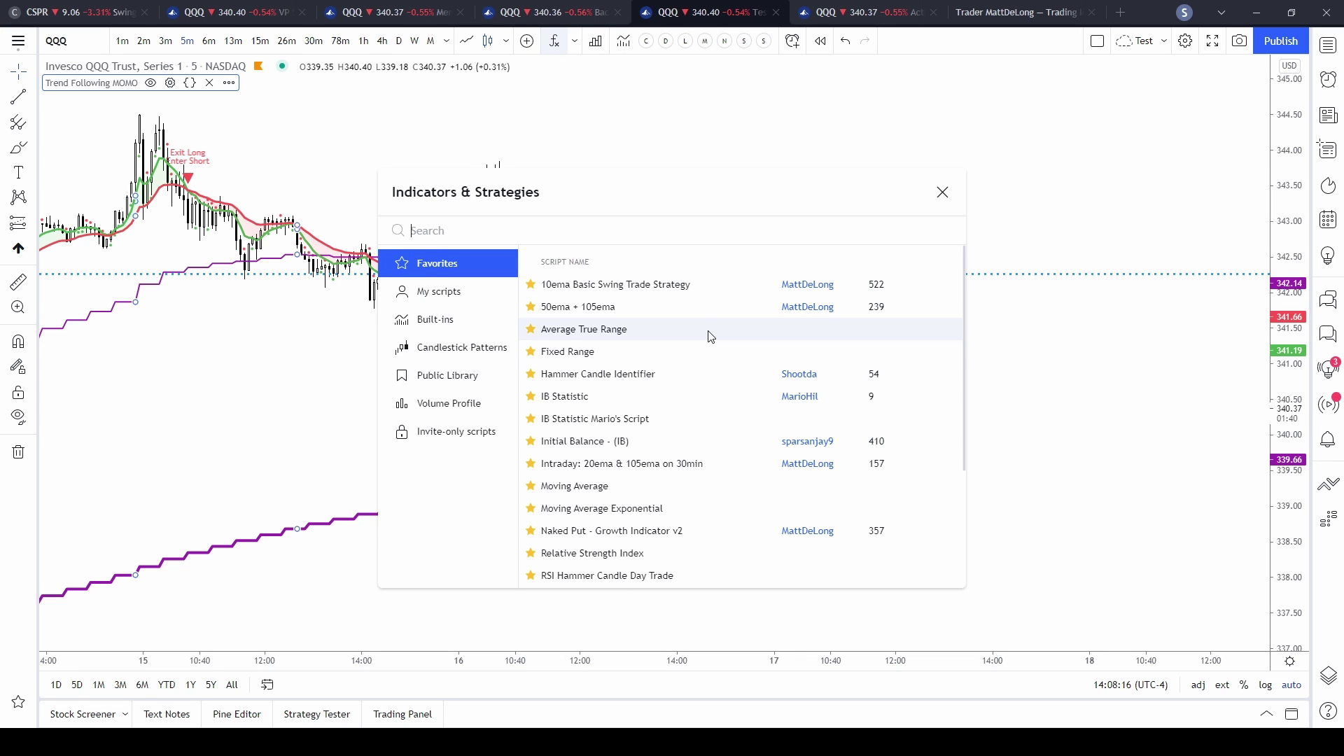
scroll(713, 343, "down", 3)
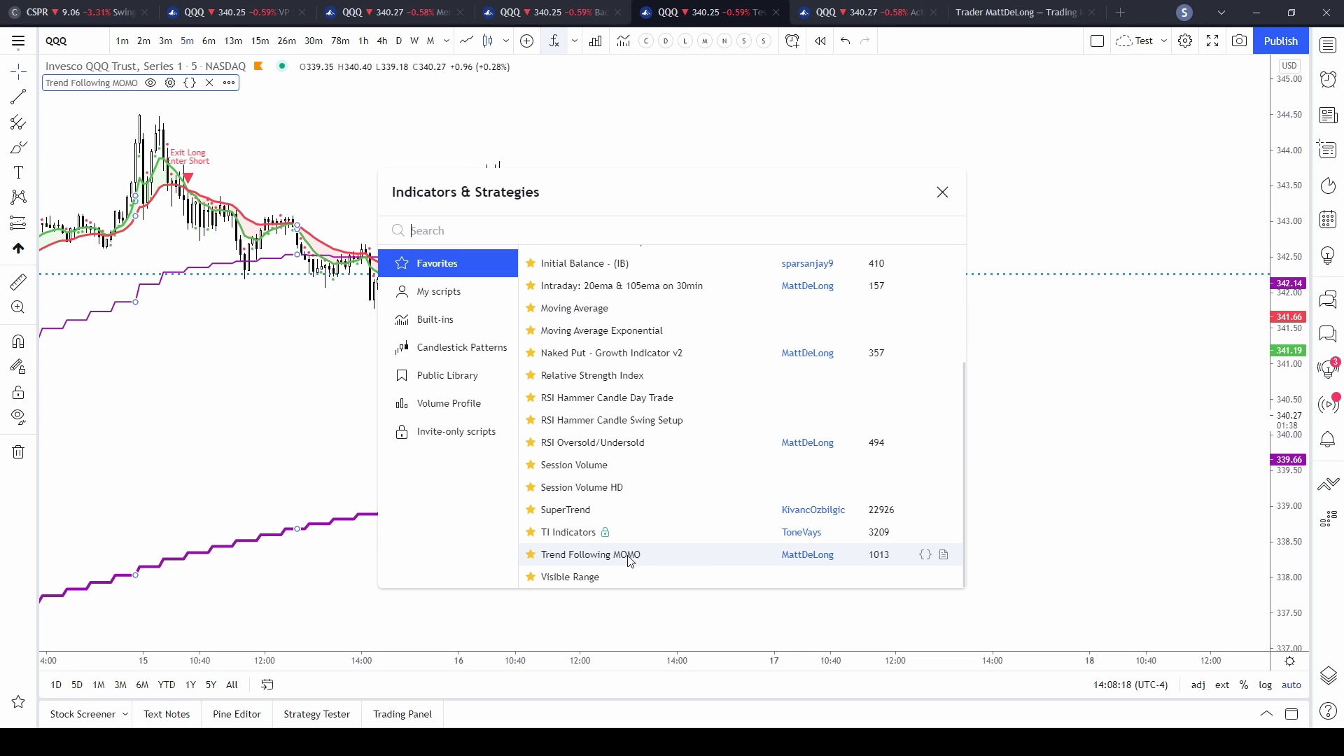
left_click(807, 554)
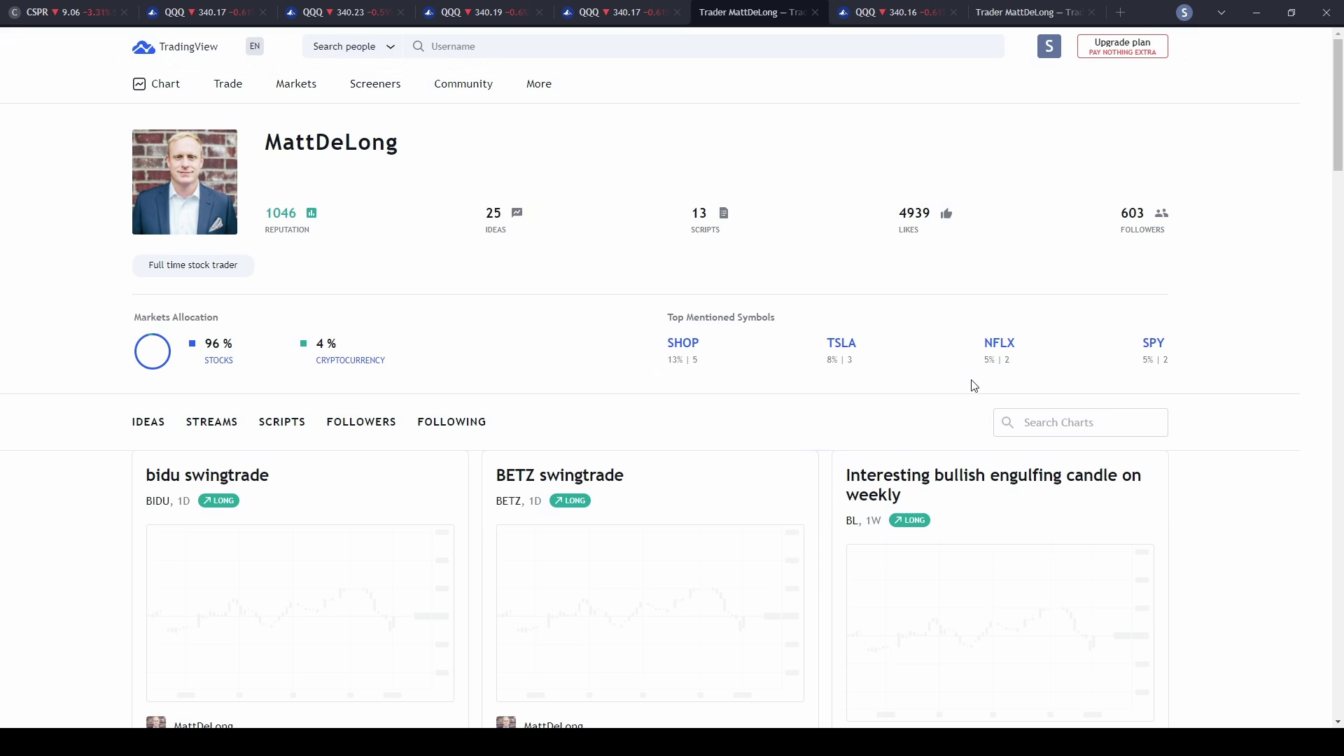